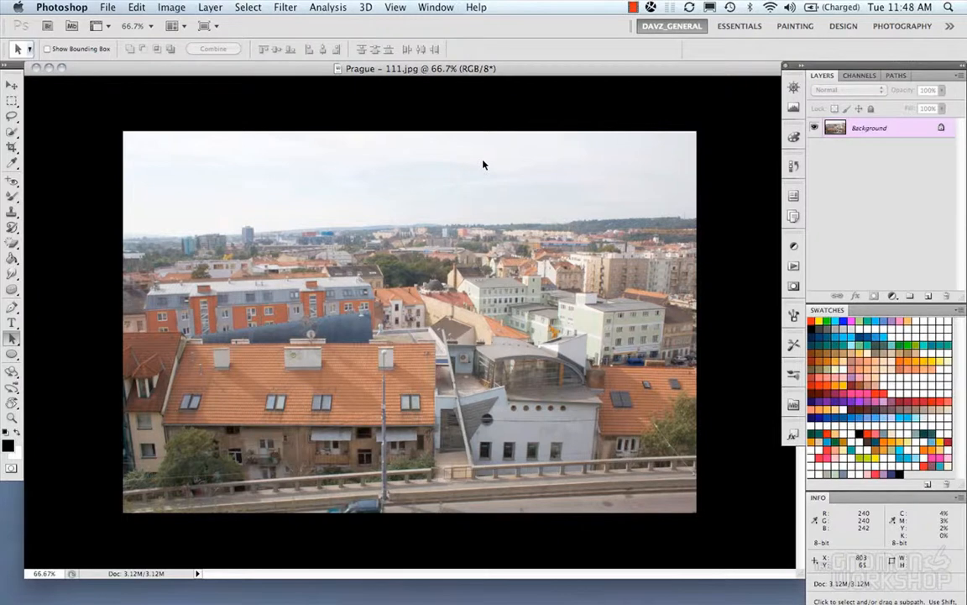
- Show the Actions panel, detach it from the dock to float over the photo, and widen it slightly
{"action": "left_click", "coordinate": [449, 8]}
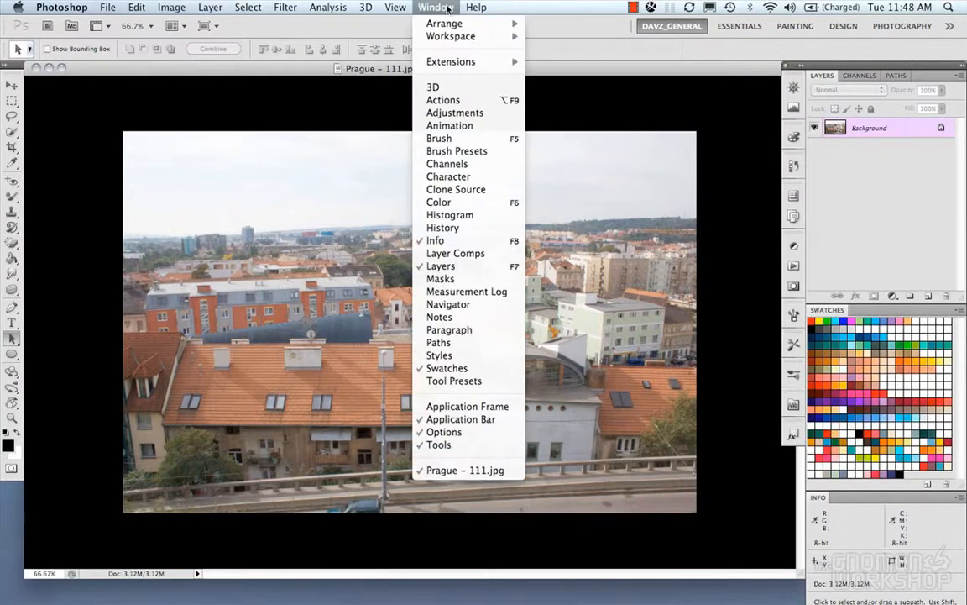
{"action": "left_click", "coordinate": [444, 100]}
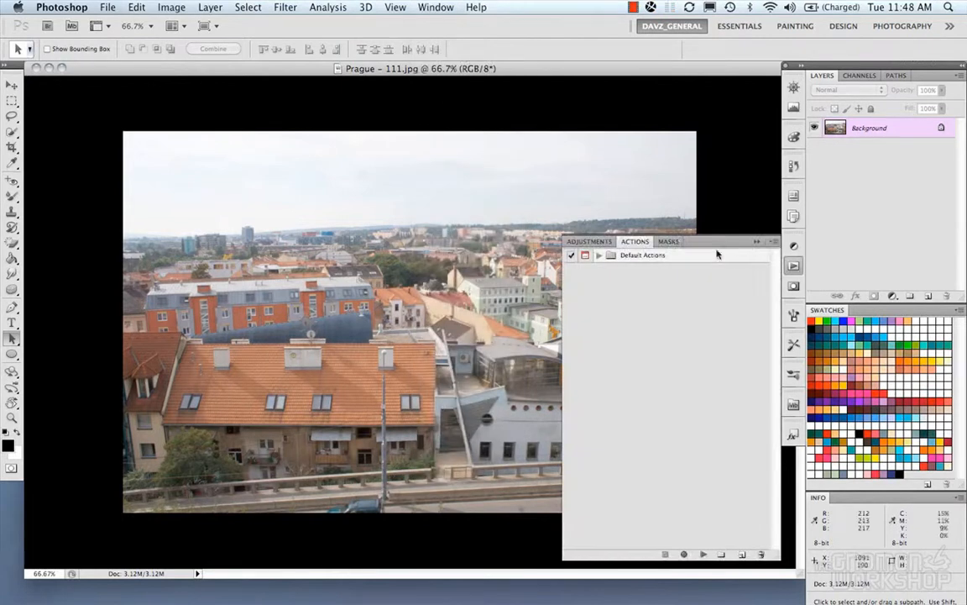
{"action": "left_click", "coordinate": [794, 266]}
{"action": "left_click", "coordinate": [795, 266]}
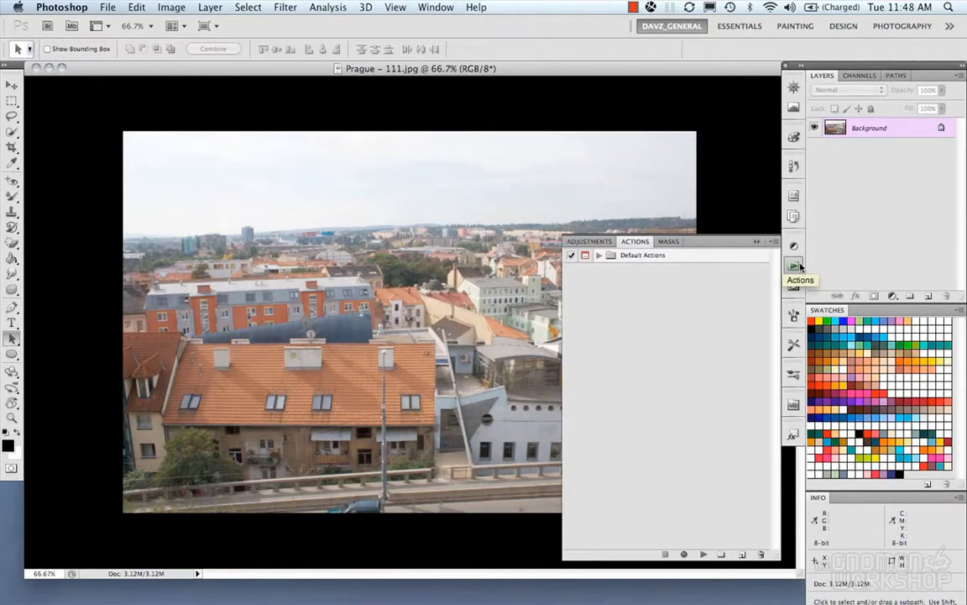
{"action": "left_click_drag", "start_coordinate": [737, 245], "coordinate": [664, 108]}
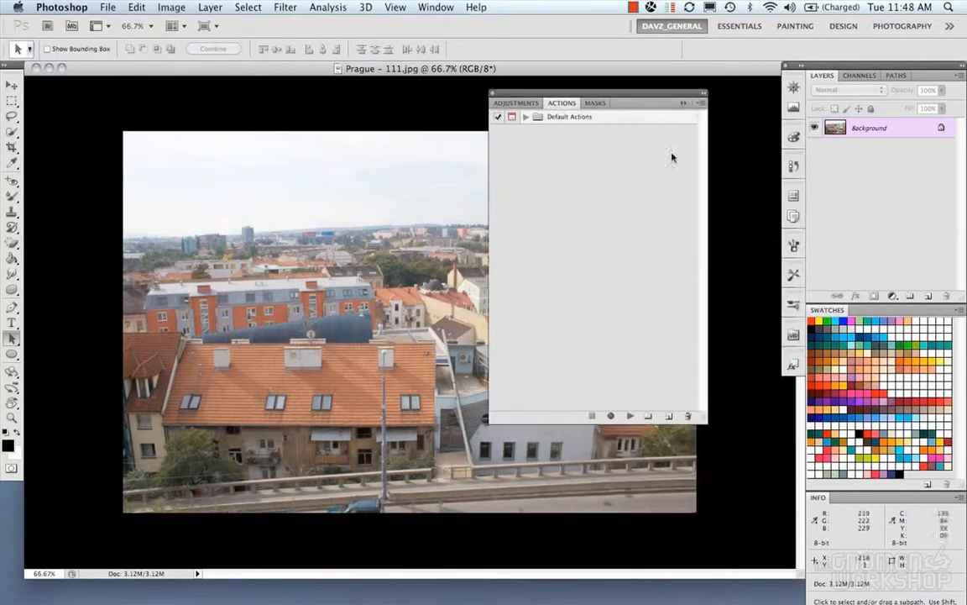
{"action": "left_click_drag", "start_coordinate": [708, 423], "coordinate": [716, 424]}
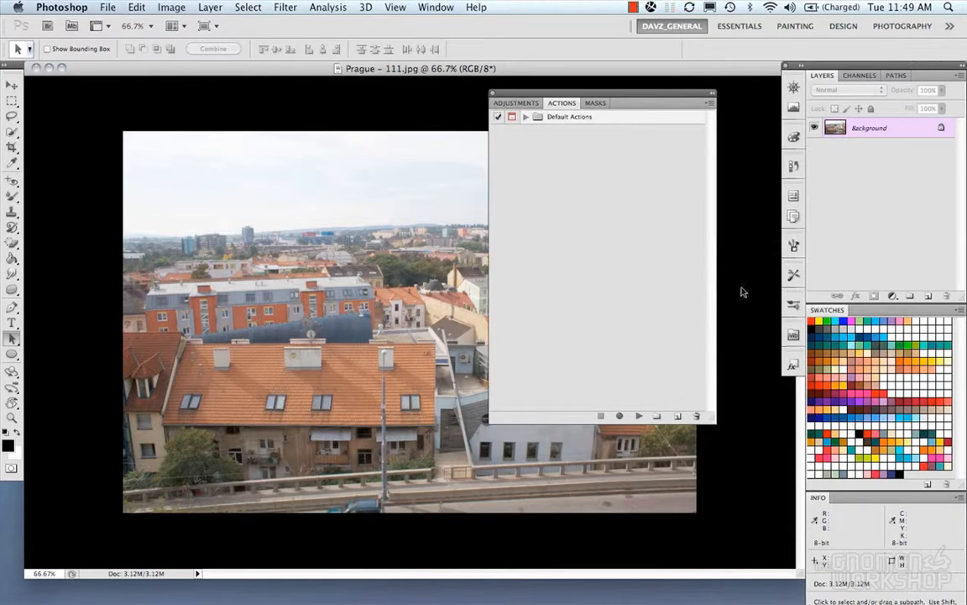
- Examine the actions inside the Default Actions set and the action commands and preset sets that can be loaded
{"action": "left_click", "coordinate": [524, 118]}
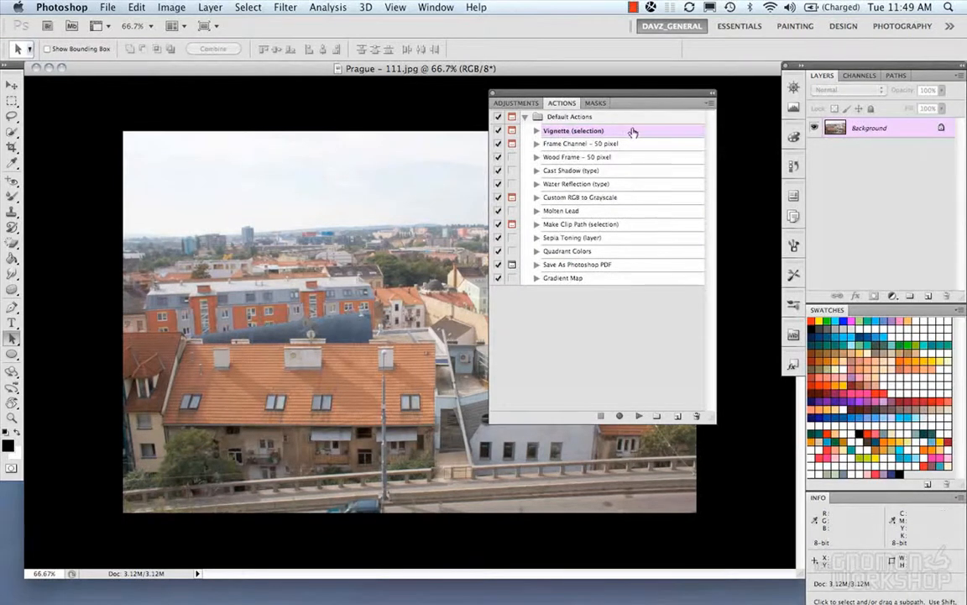
{"action": "left_click", "coordinate": [525, 117]}
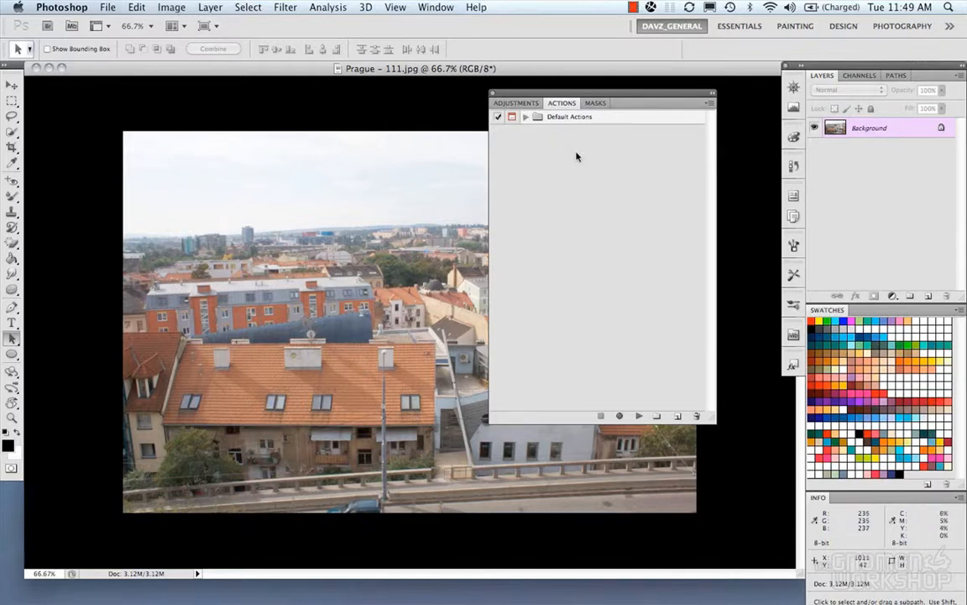
{"action": "left_click", "coordinate": [708, 105]}
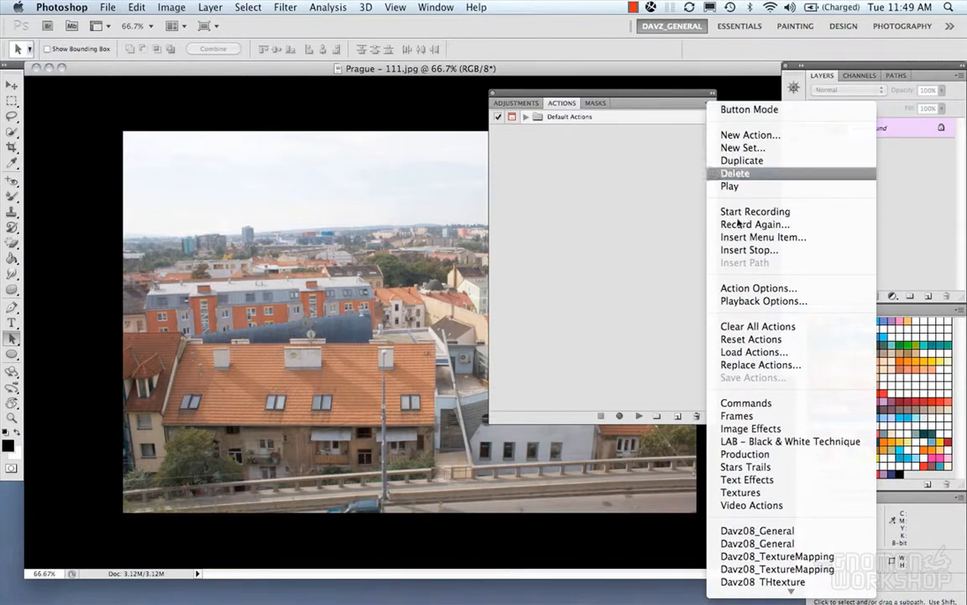
{"action": "mouse_move", "coordinate": [768, 593]}
{"action": "mouse_move", "coordinate": [791, 10]}
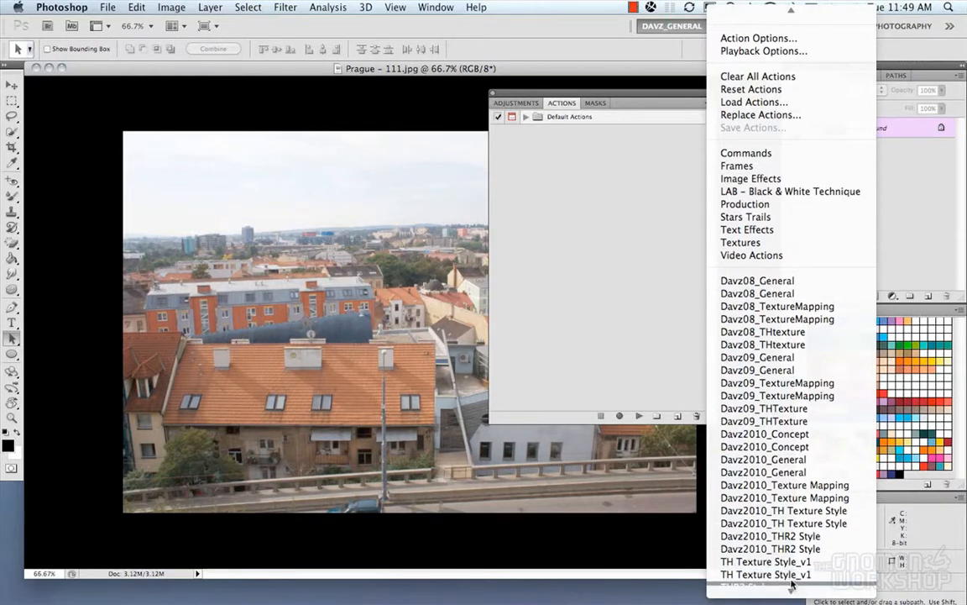
{"action": "scroll", "coordinate": [774, 306], "scroll_direction": "up", "scroll_amount": 4}
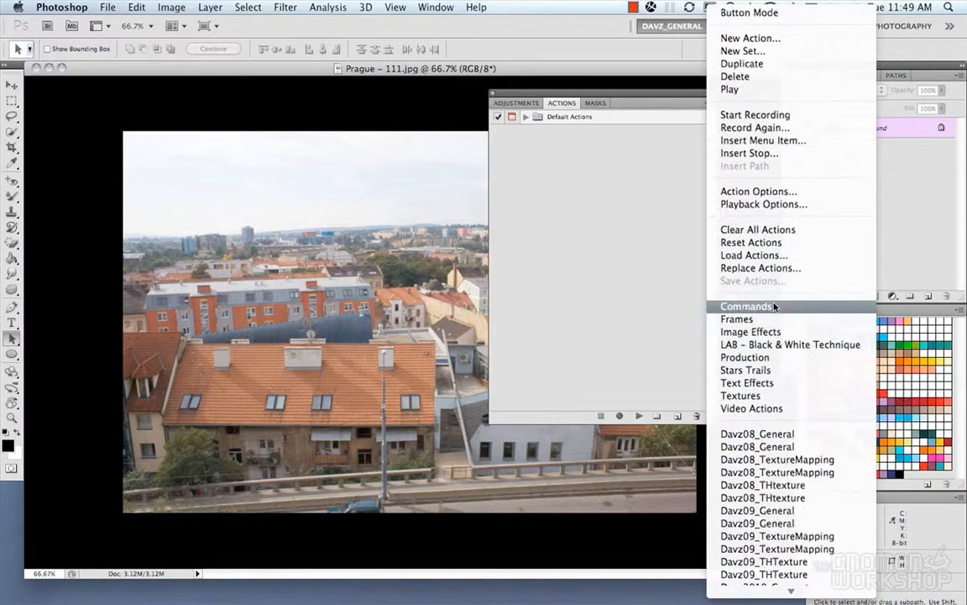
{"action": "left_click", "coordinate": [680, 98]}
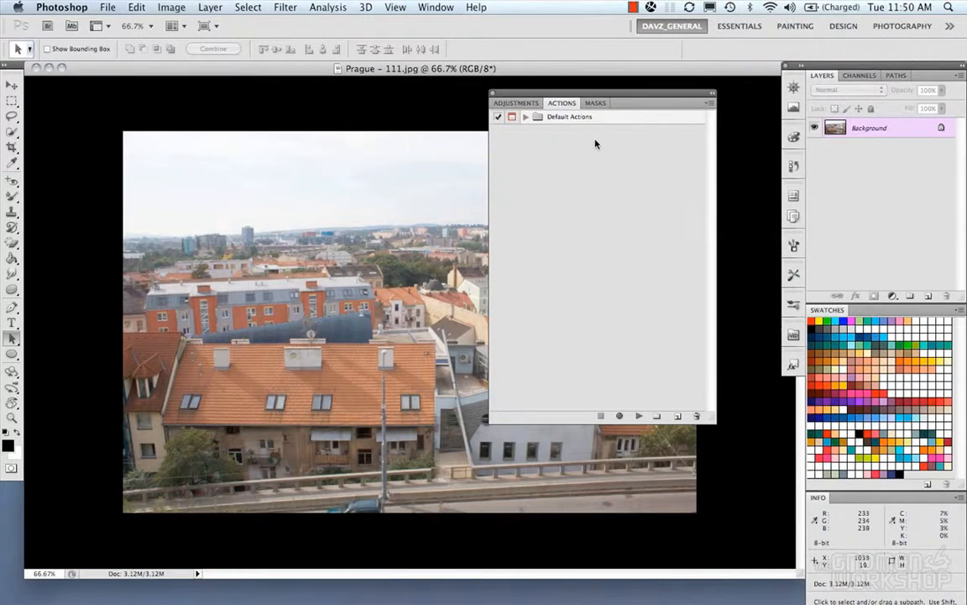
- Load the action set file Davz2010_General.atn from the Actions presets folder
{"action": "left_click", "coordinate": [709, 102]}
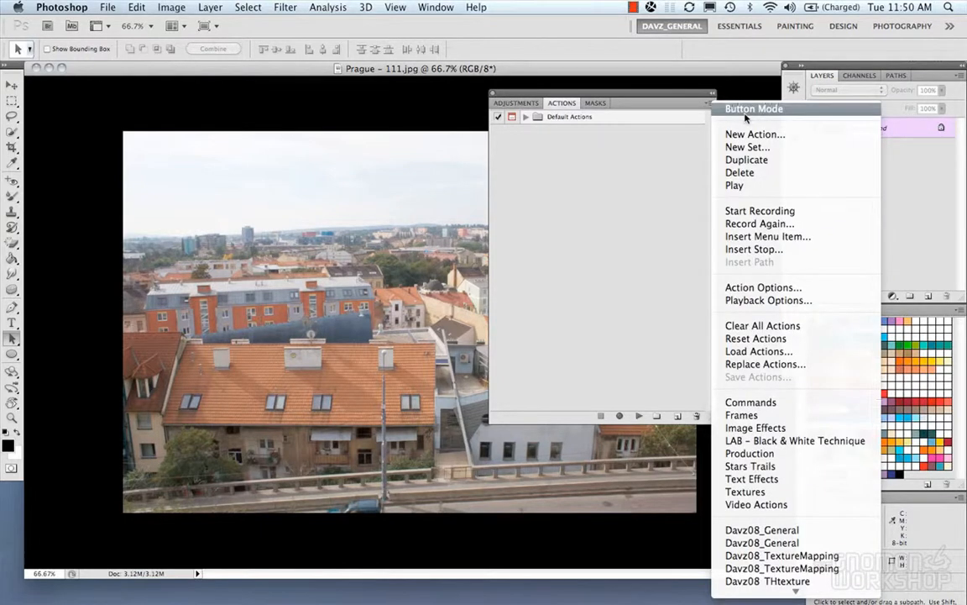
{"action": "left_click", "coordinate": [757, 346]}
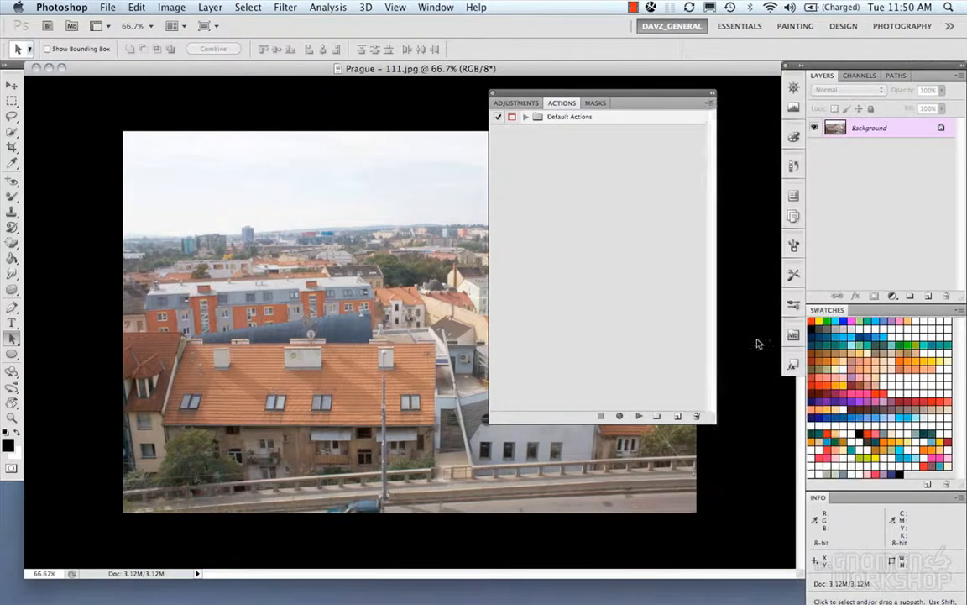
{"action": "left_click", "coordinate": [402, 79]}
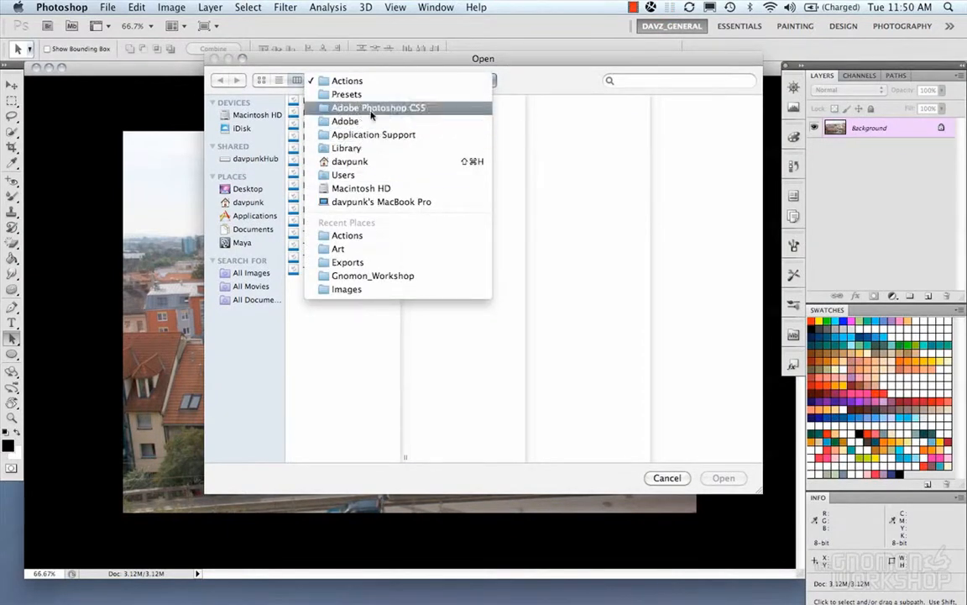
{"action": "left_click", "coordinate": [367, 82]}
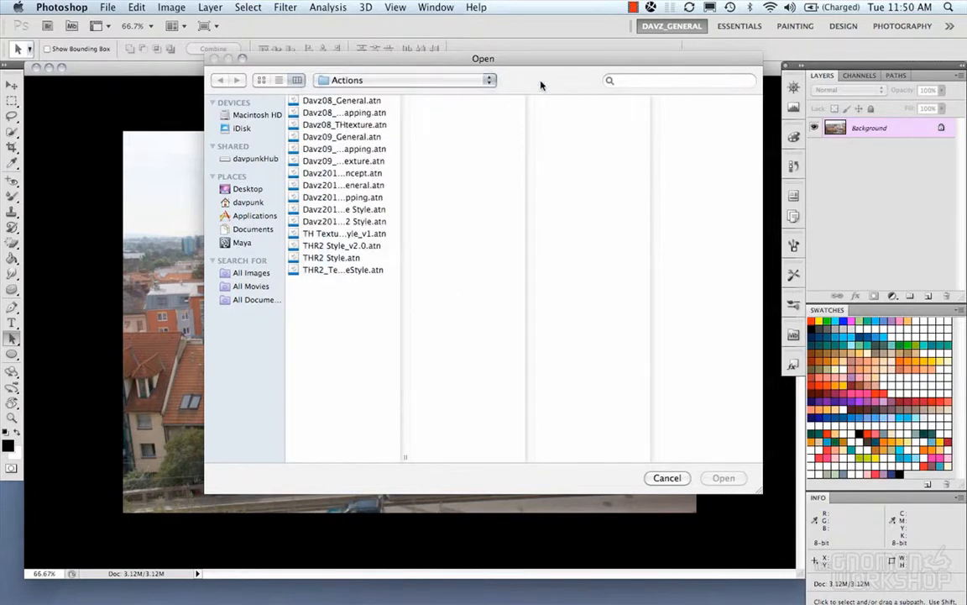
{"action": "left_click_drag", "start_coordinate": [405, 458], "coordinate": [538, 458]}
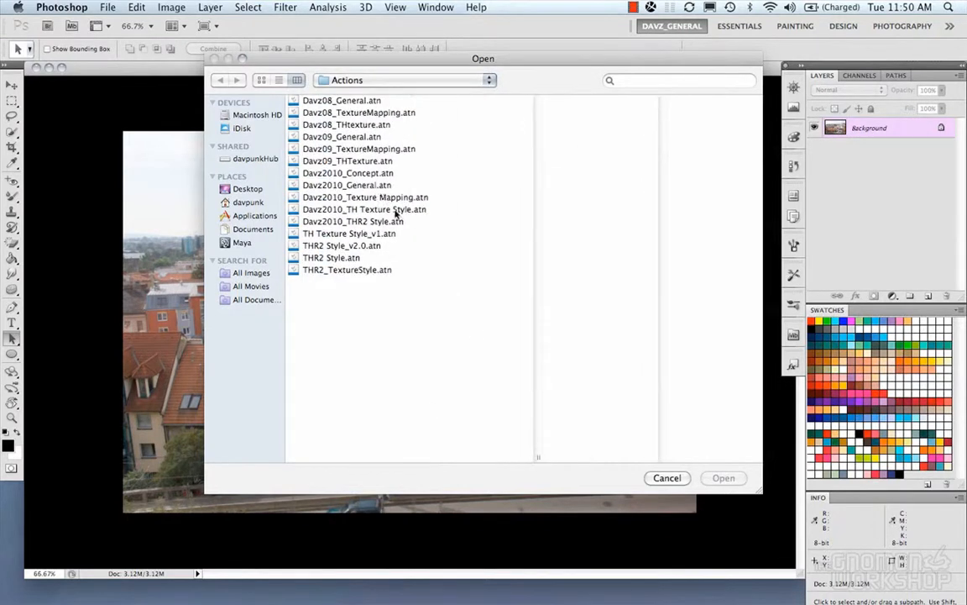
{"action": "left_click", "coordinate": [351, 185]}
{"action": "left_click", "coordinate": [724, 478]}
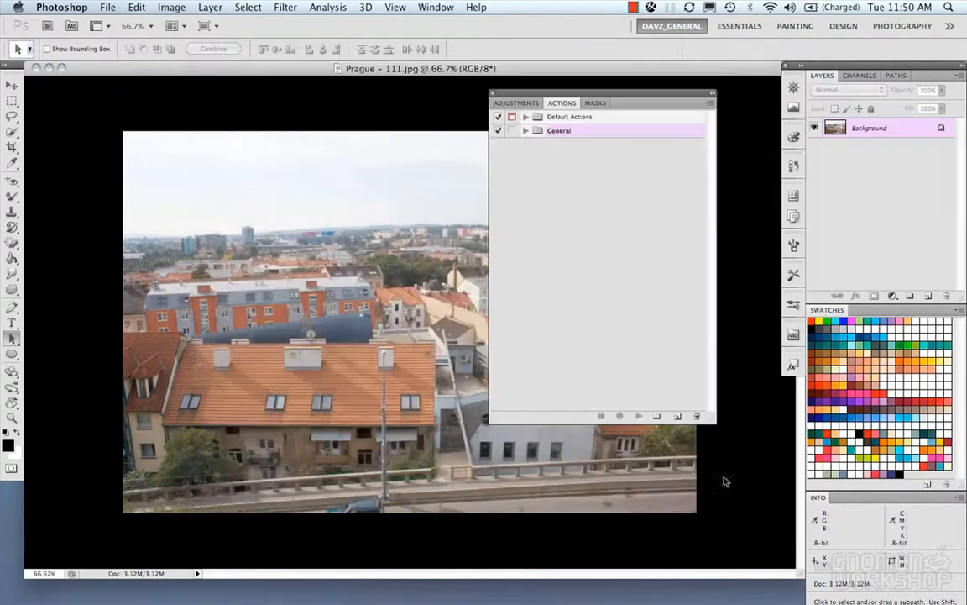
- Review the actions and their assigned function keys in the General set, leaving the set collapsed
{"action": "left_click", "coordinate": [525, 132]}
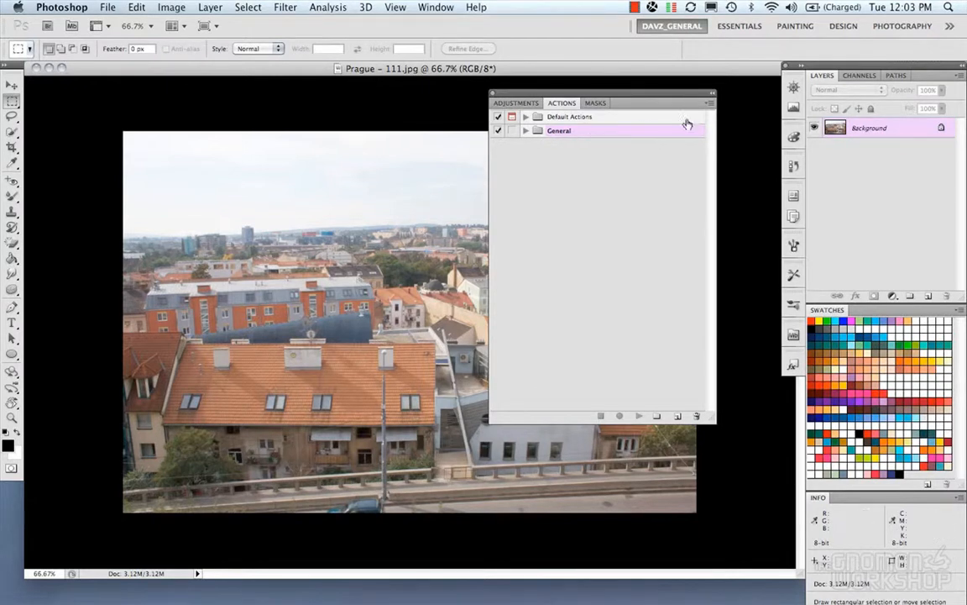
{"action": "left_click", "coordinate": [525, 131]}
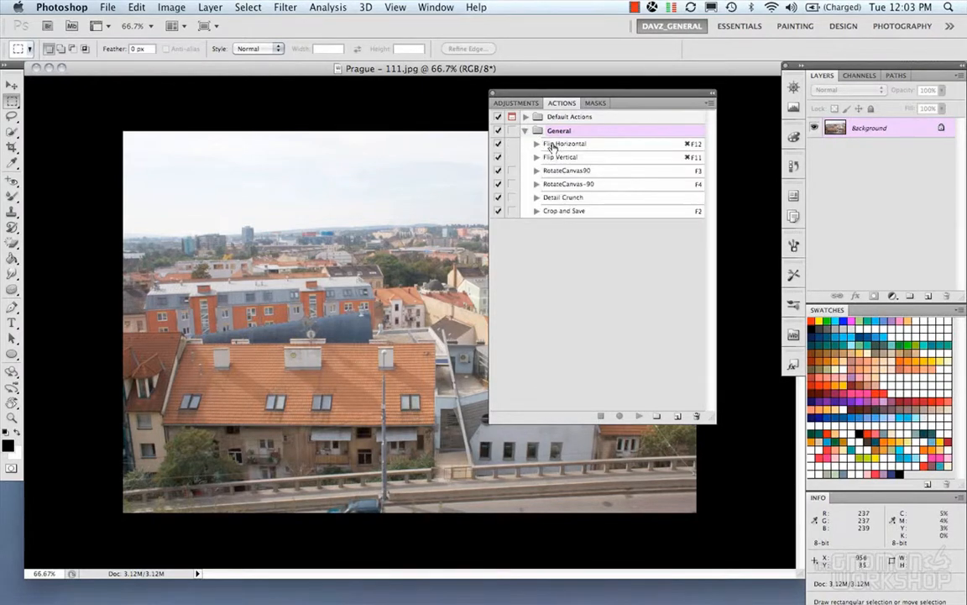
{"action": "left_click", "coordinate": [525, 131]}
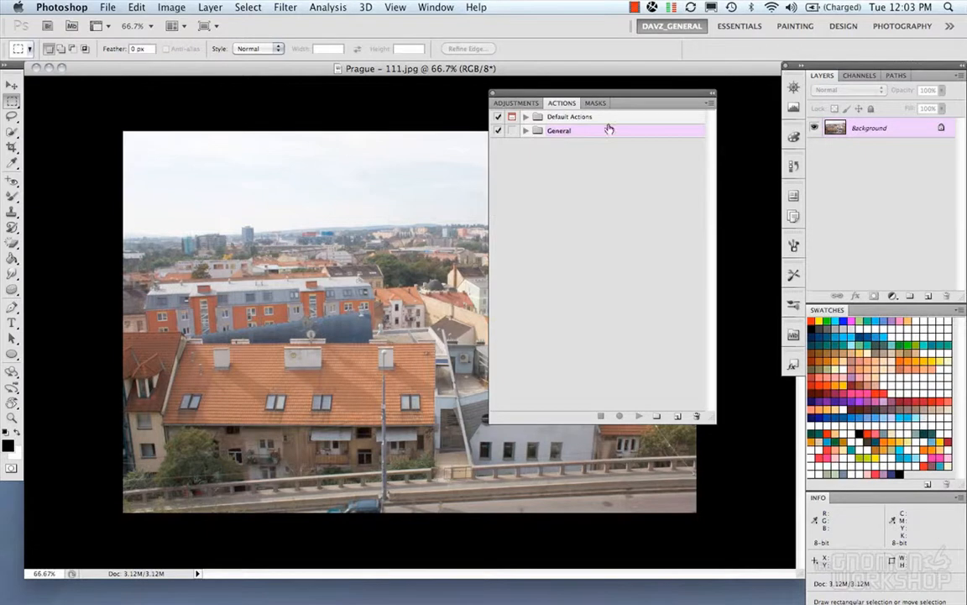
- Check the folder path offered for saving the General action set
{"action": "left_click", "coordinate": [709, 103]}
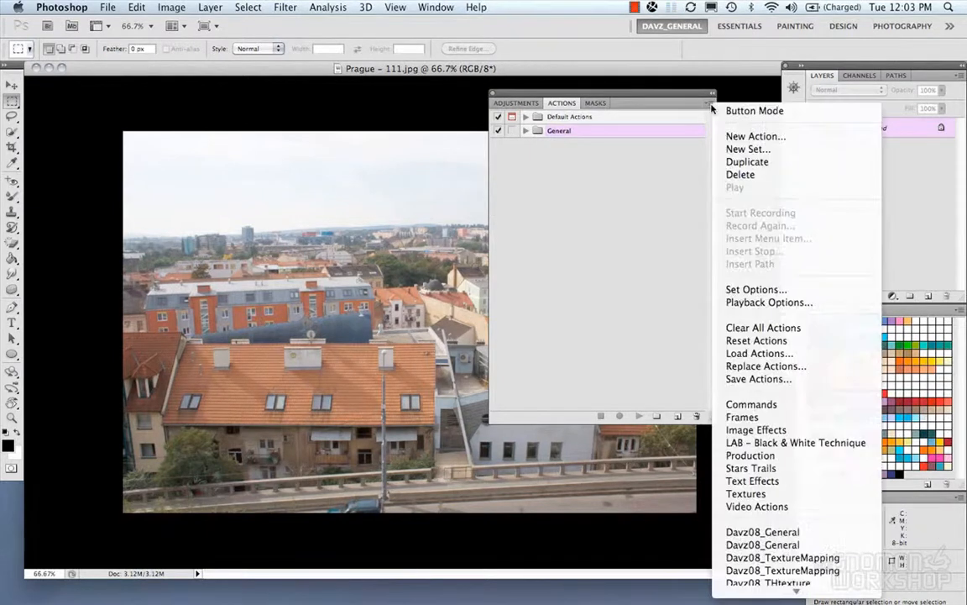
{"action": "left_click", "coordinate": [758, 379]}
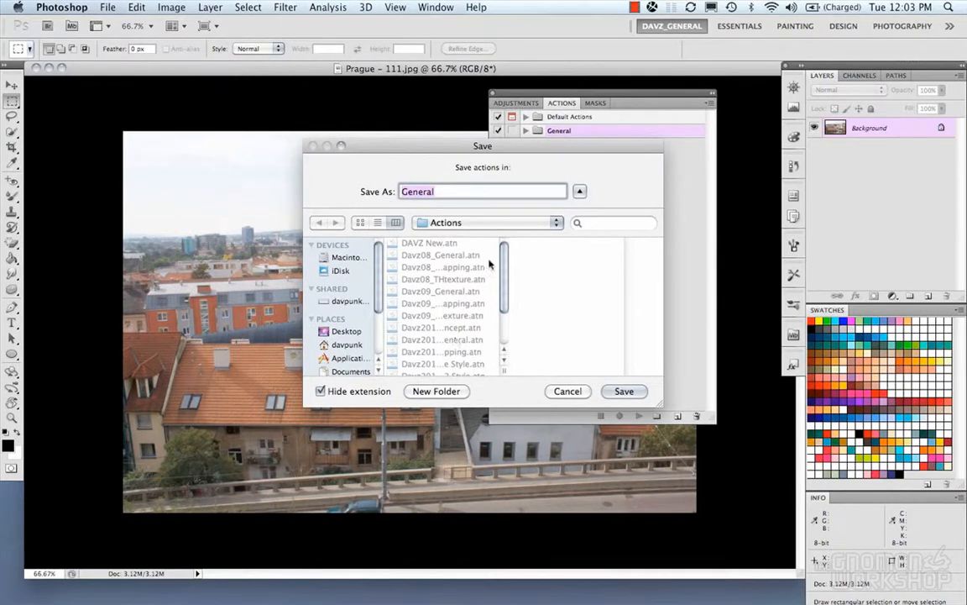
{"action": "left_click", "coordinate": [511, 223]}
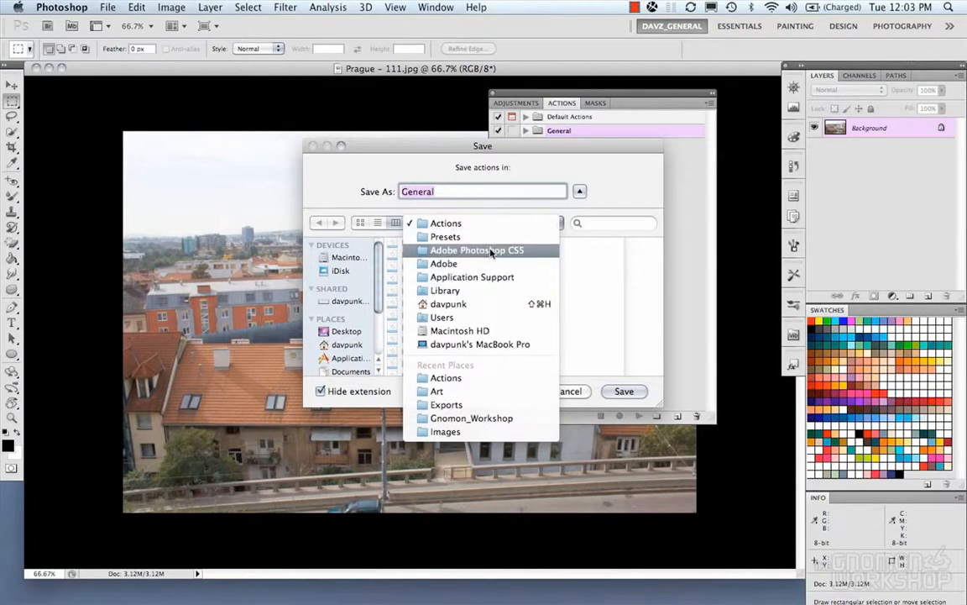
{"action": "left_click", "coordinate": [578, 190]}
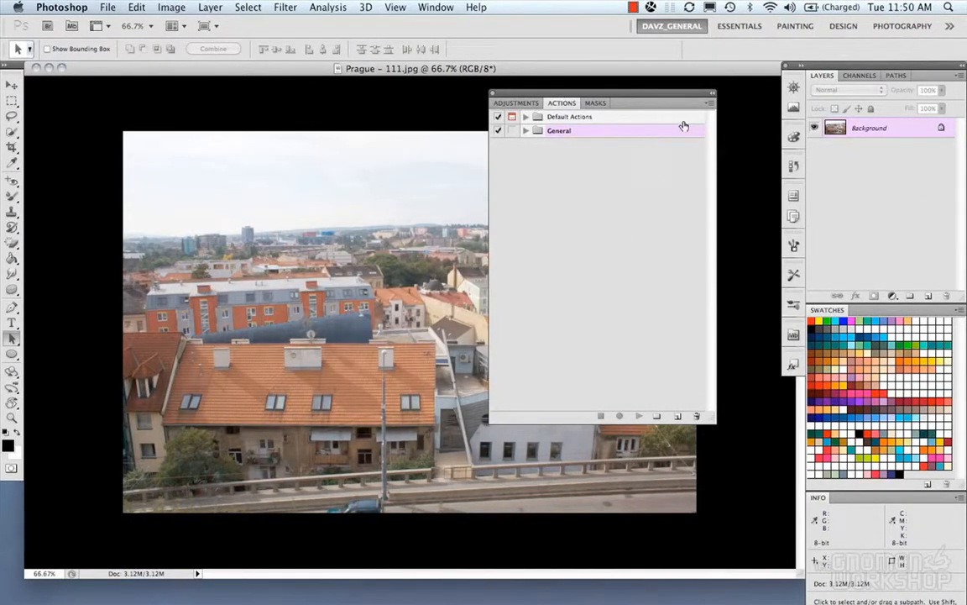
- Deselect the General set and review the commands for clearing, resetting, loading and replacing actions
{"action": "left_click", "coordinate": [658, 174]}
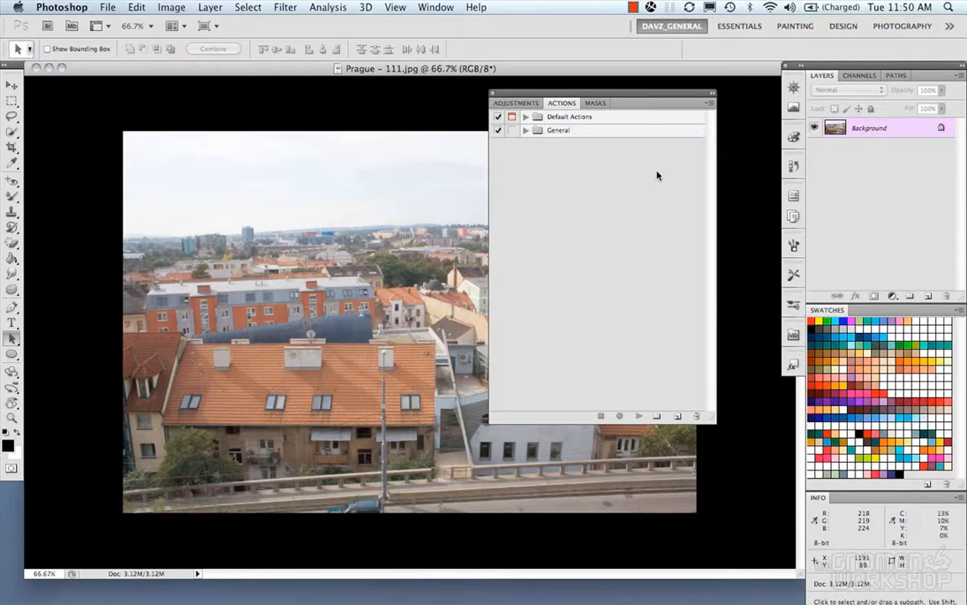
{"action": "left_click", "coordinate": [710, 103]}
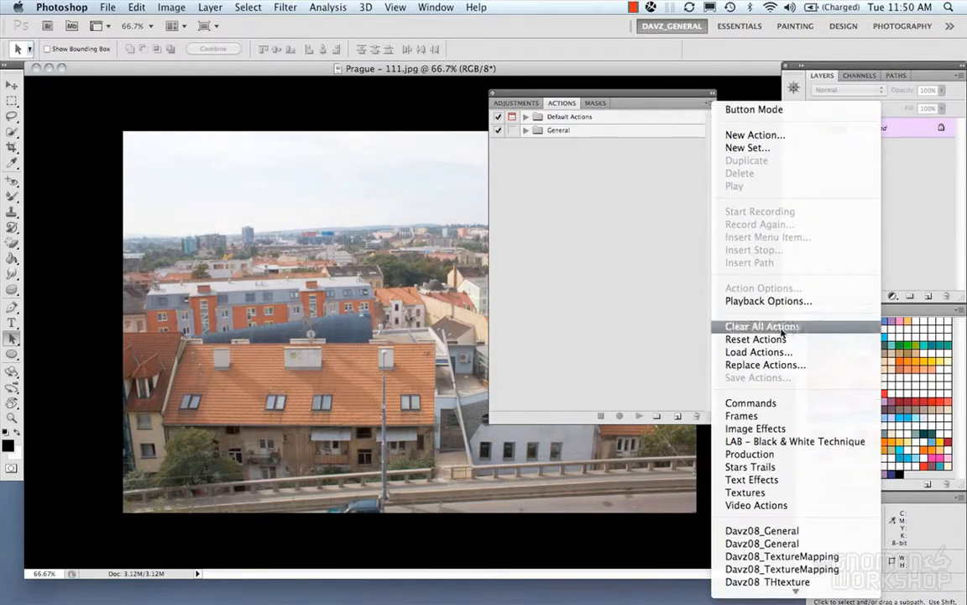
{"action": "left_click", "coordinate": [652, 126]}
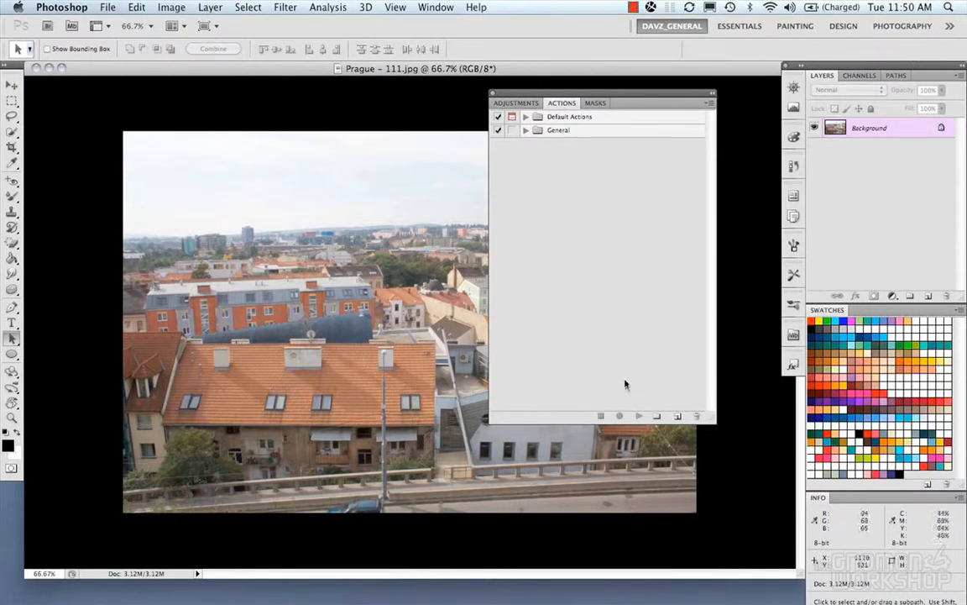
- Create a new action set named "DAVZ New"
{"action": "left_click", "coordinate": [657, 415]}
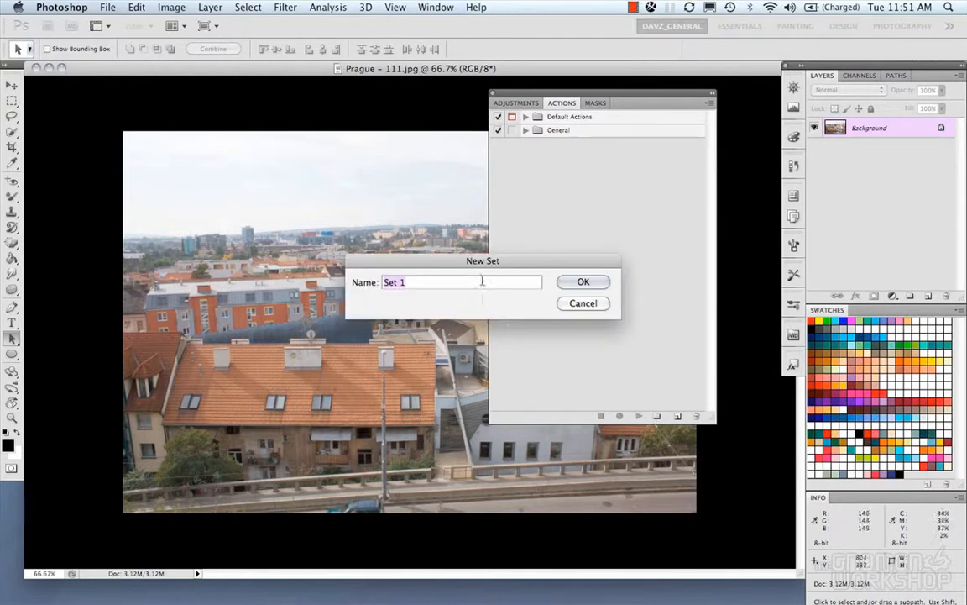
{"action": "type", "text": "DAVZ New"}
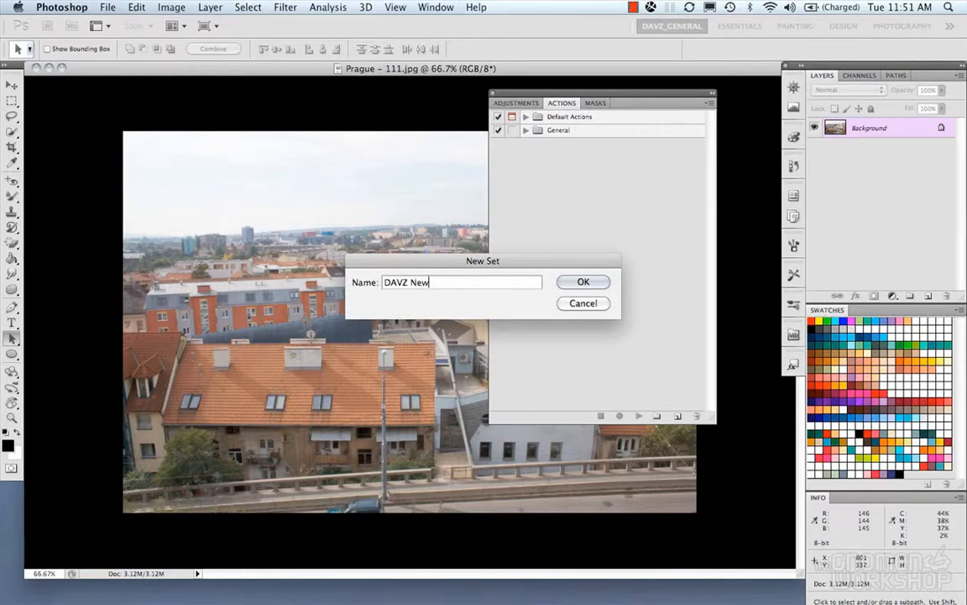
{"action": "key", "text": "Return"}
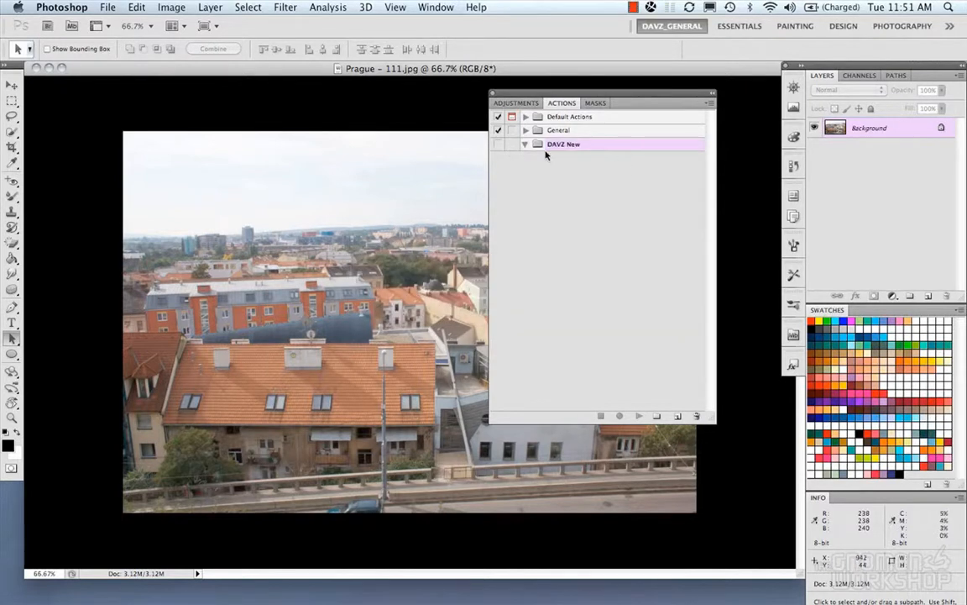
- Create an action named "TEST" in the DAVZ New set with function key Shift+F1 and red color, and start recording
{"action": "left_click", "coordinate": [679, 416]}
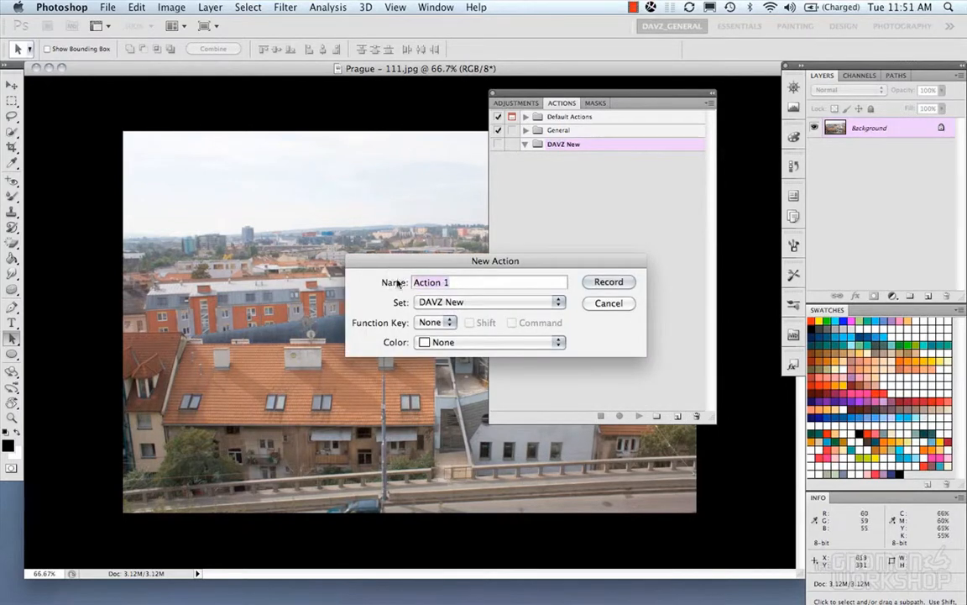
{"action": "type", "text": "TEST"}
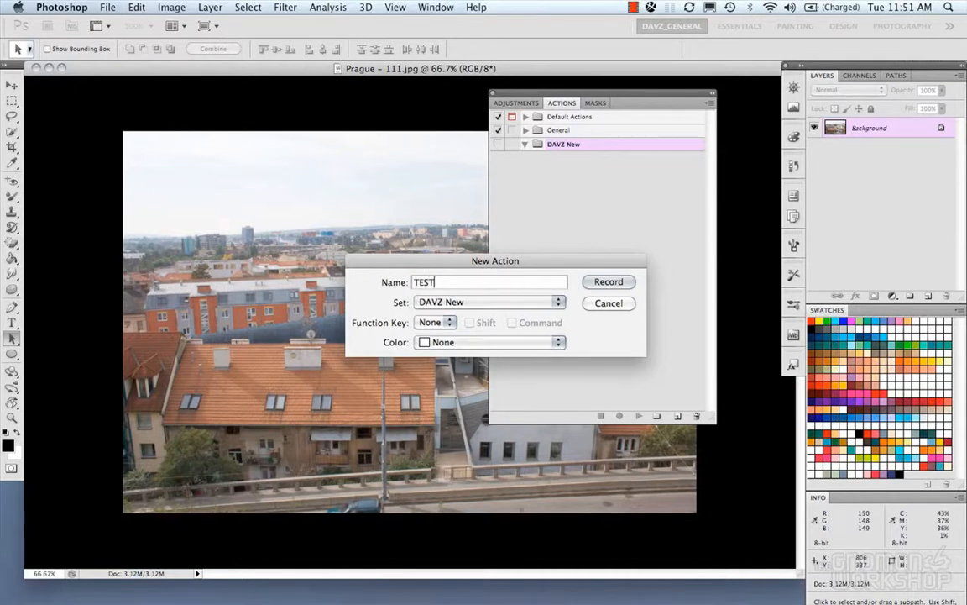
{"action": "left_click", "coordinate": [437, 323]}
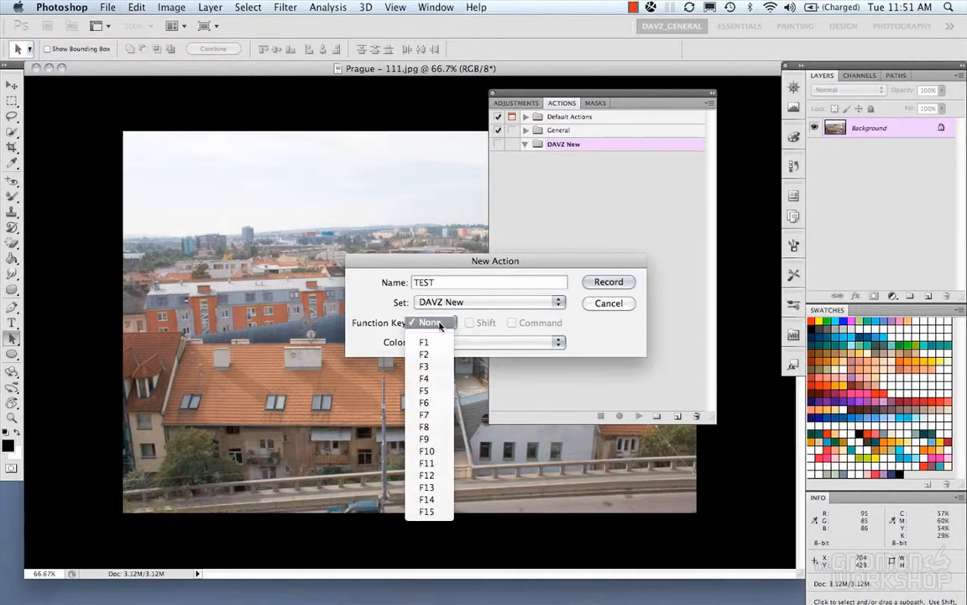
{"action": "left_click", "coordinate": [440, 324]}
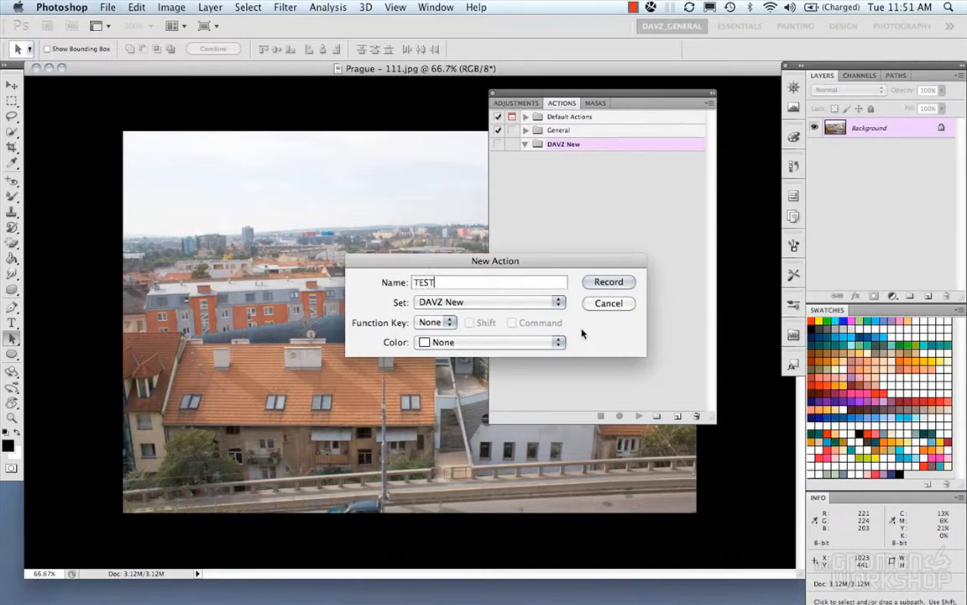
{"action": "left_click", "coordinate": [442, 323]}
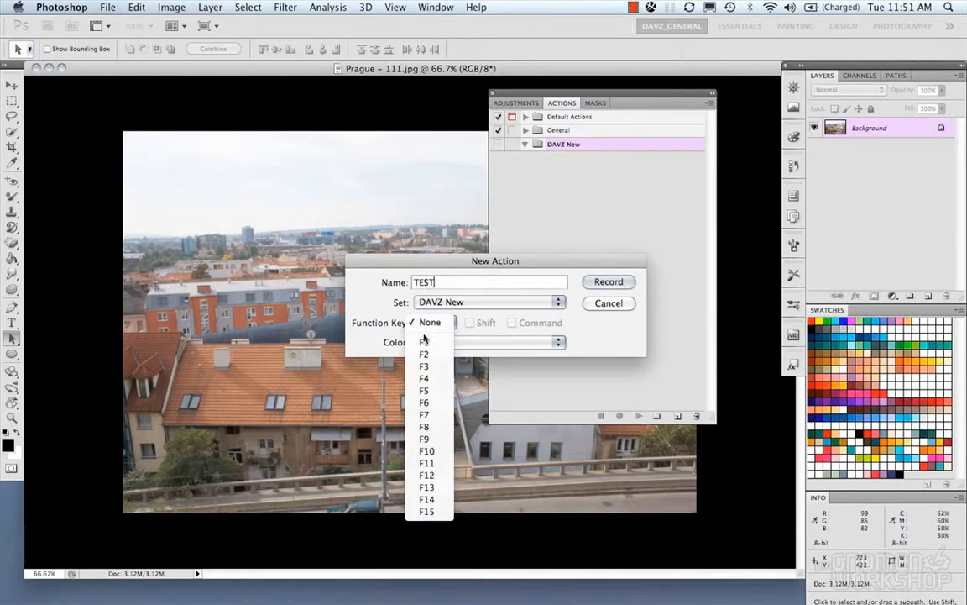
{"action": "left_click", "coordinate": [426, 343]}
{"action": "left_click", "coordinate": [473, 325]}
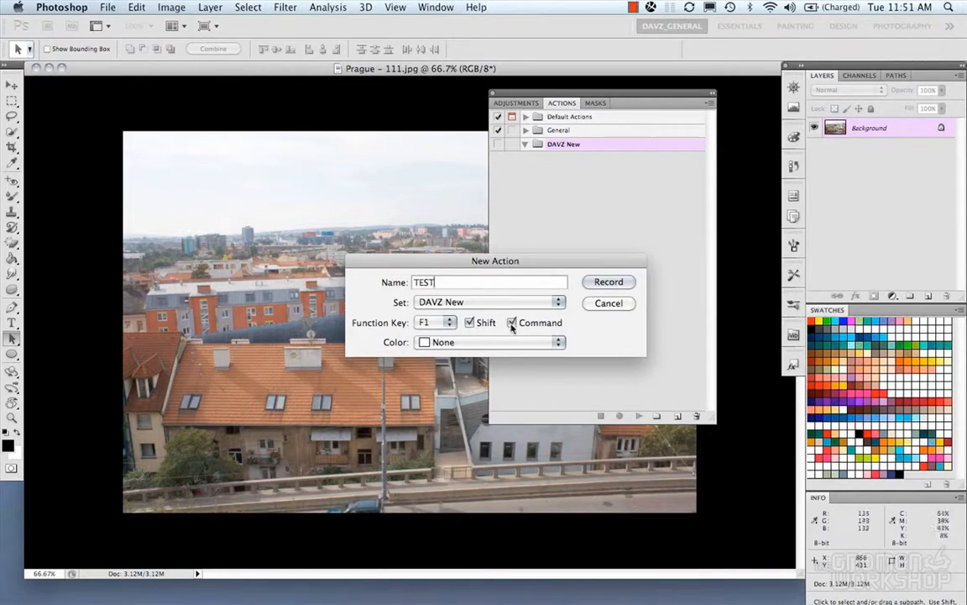
{"action": "left_click", "coordinate": [557, 342]}
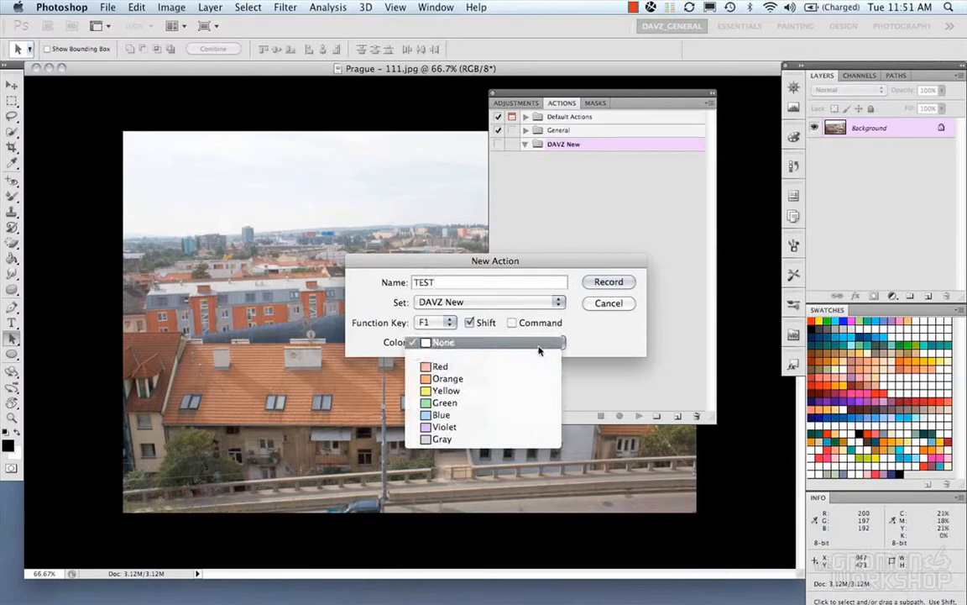
{"action": "left_click", "coordinate": [550, 366]}
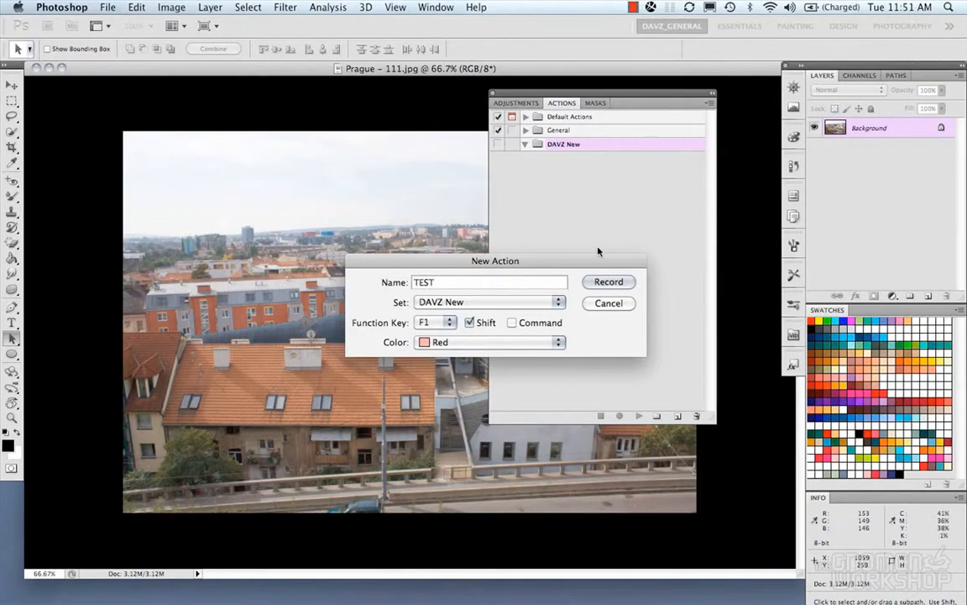
{"action": "left_click", "coordinate": [608, 282]}
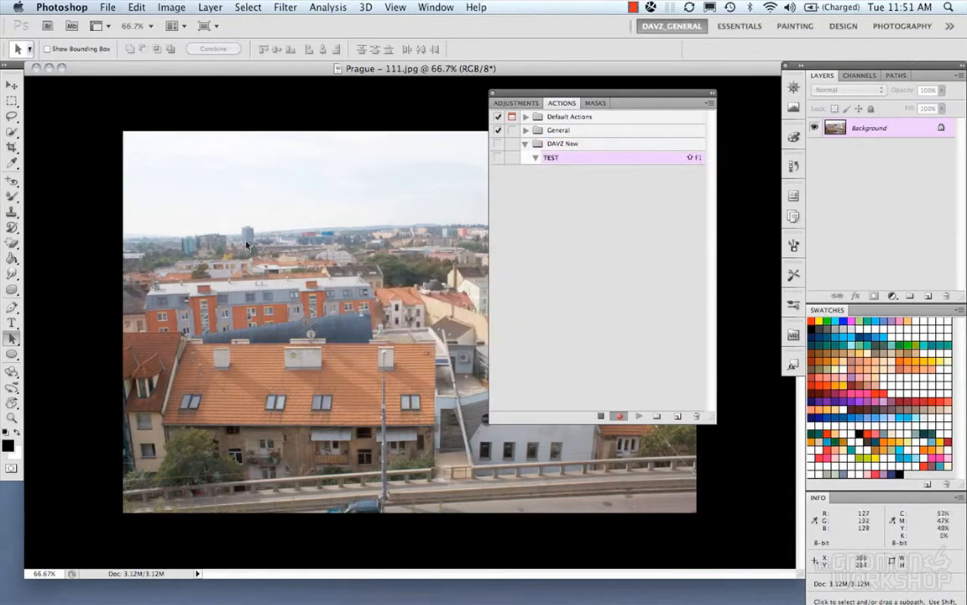
- Record a square selection of about 337 by 337 pixels over the skyline, filled with background and foreground color, and stop recording
{"action": "key", "text": "m"}
{"action": "left_click_drag", "start_coordinate": [174, 163], "coordinate": [326, 315]}
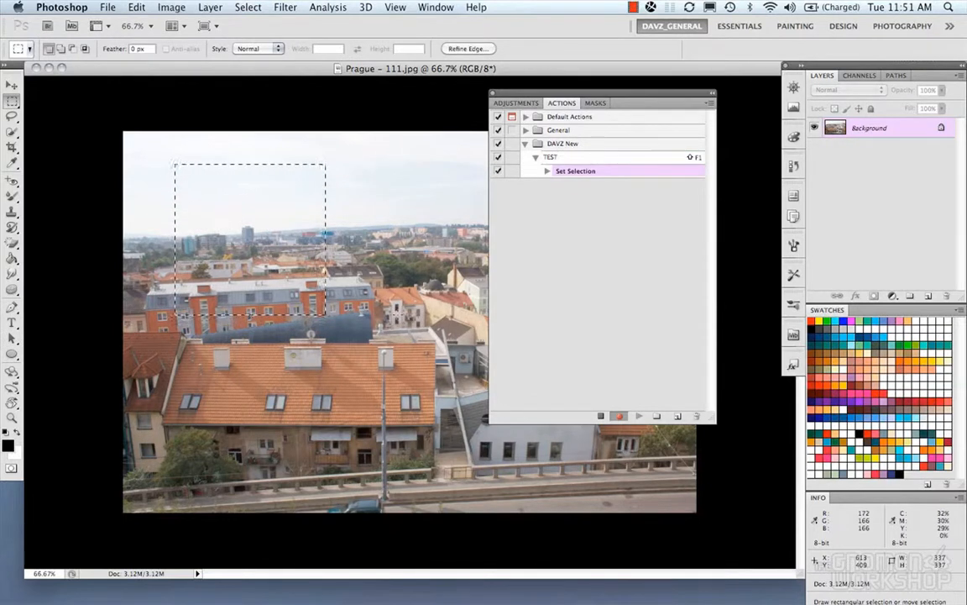
{"action": "key", "text": "super+BackSpace"}
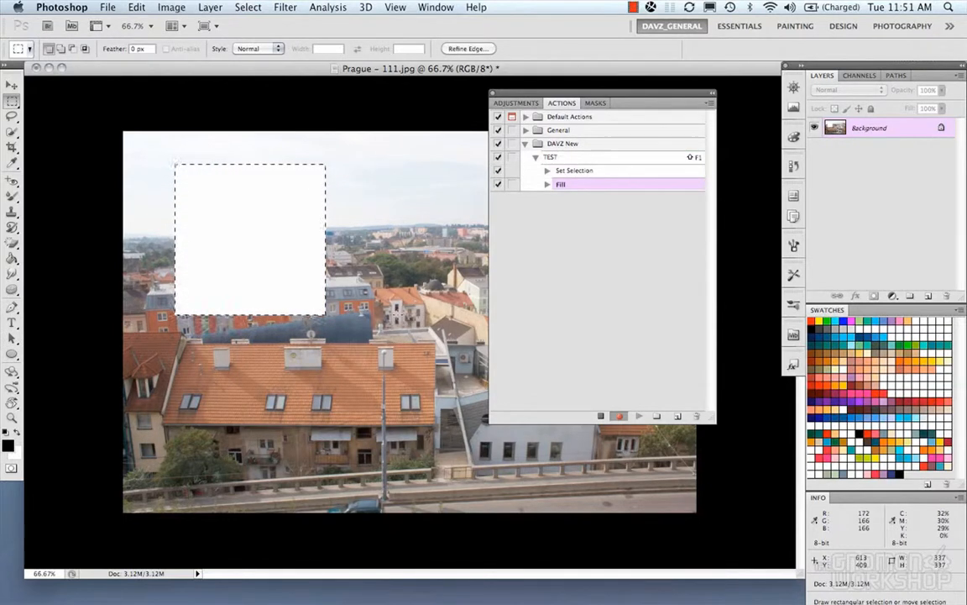
{"action": "key", "text": "alt+BackSpace"}
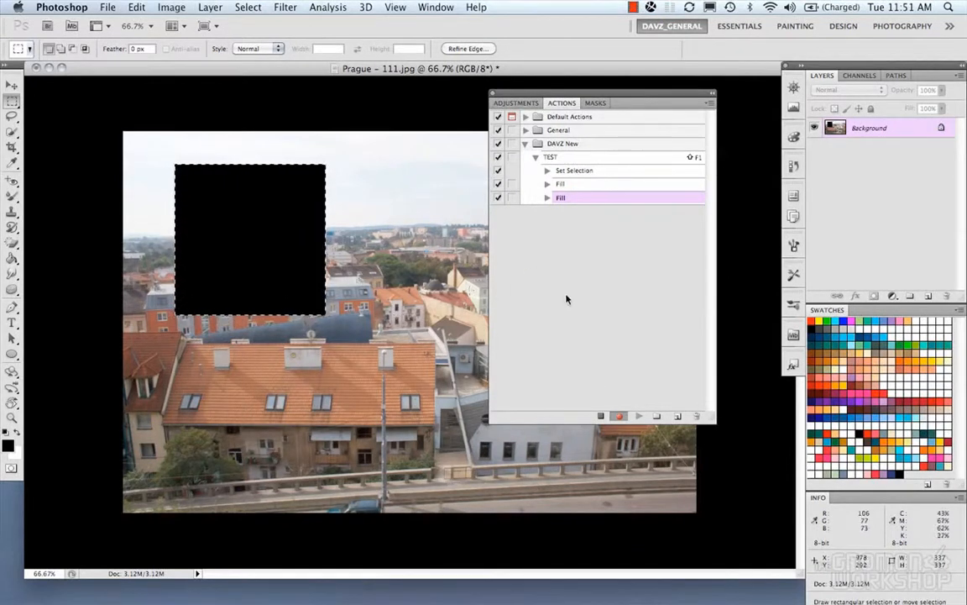
{"action": "left_click", "coordinate": [601, 417]}
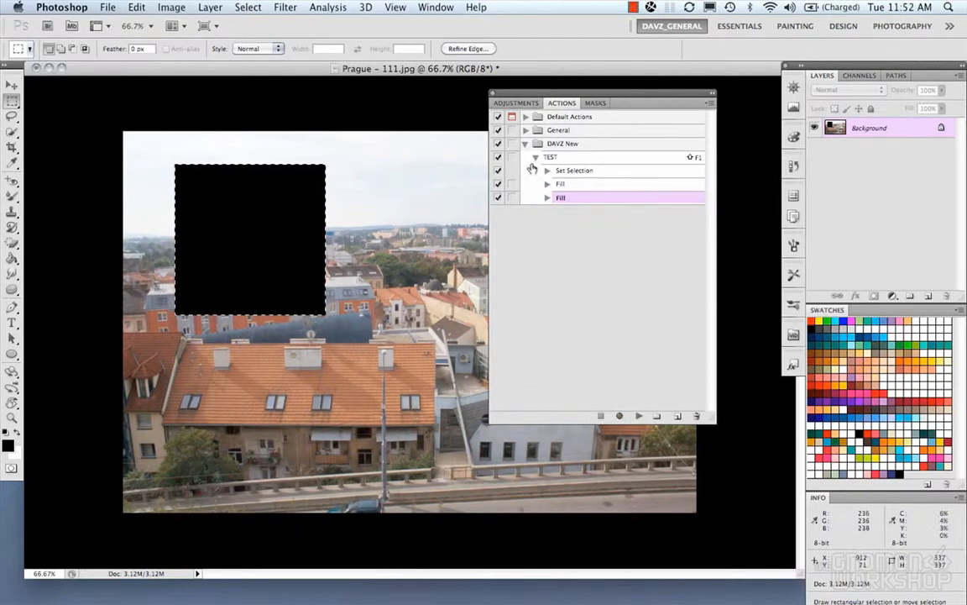
- Review the recorded settings of the Set Selection step and the first Fill step in the TEST action
{"action": "left_click", "coordinate": [535, 157]}
{"action": "left_click", "coordinate": [535, 157]}
{"action": "left_click", "coordinate": [546, 172]}
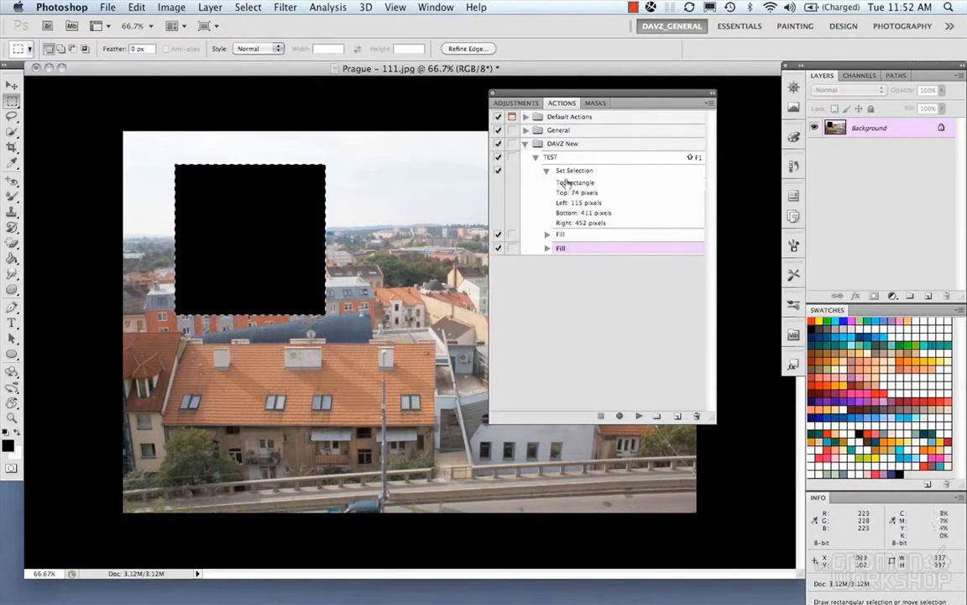
{"action": "left_click", "coordinate": [547, 170]}
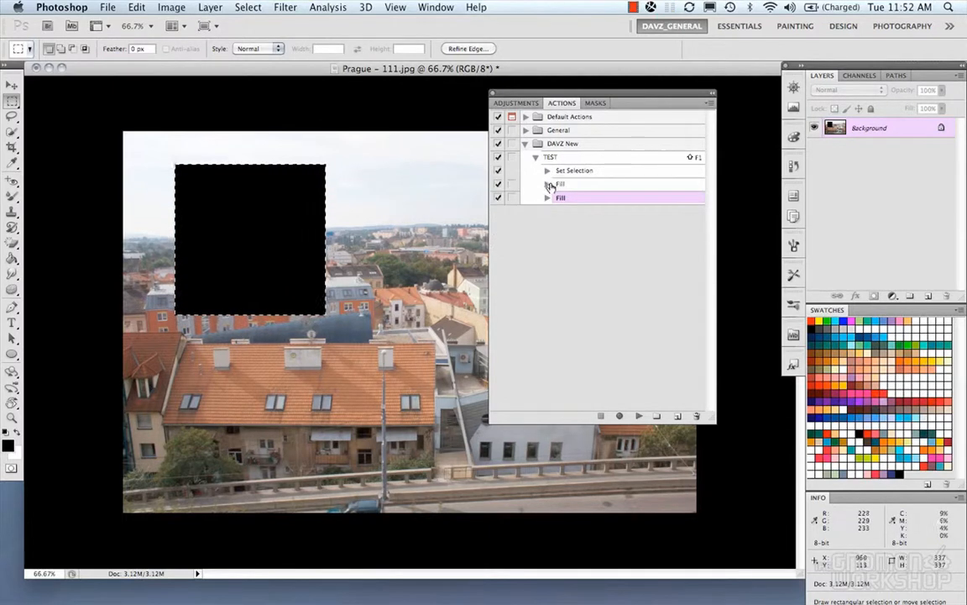
{"action": "left_click", "coordinate": [549, 185]}
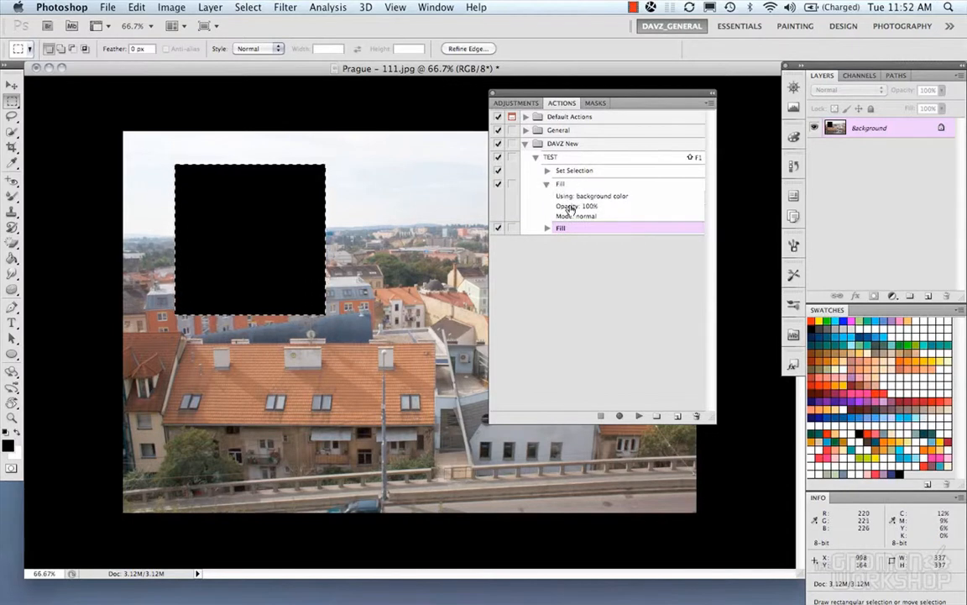
{"action": "left_click", "coordinate": [548, 184]}
- Delete the background-color Fill step from the TEST action and check the remaining Fill step's settings
{"action": "left_click", "coordinate": [593, 187]}
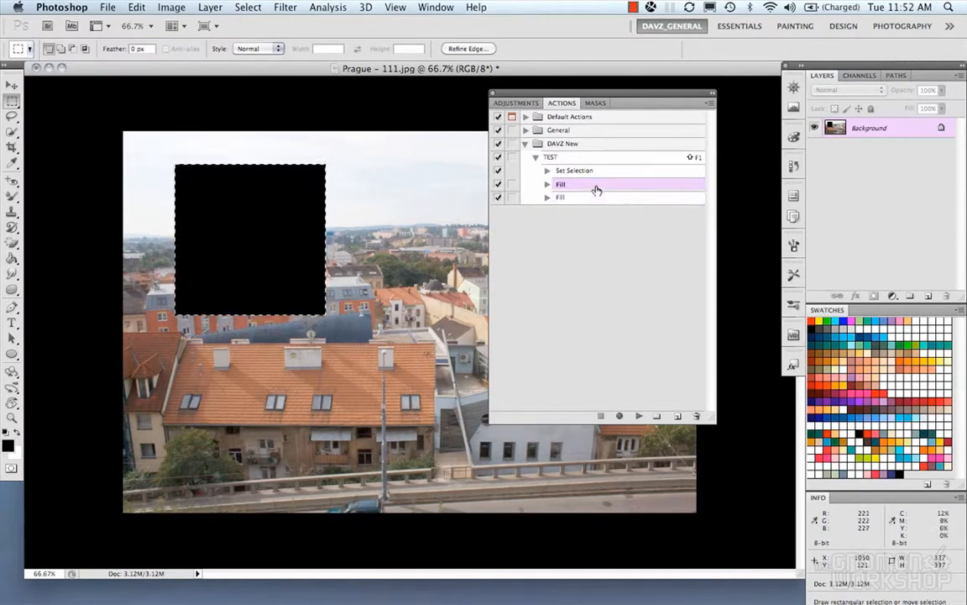
{"action": "left_click_drag", "start_coordinate": [582, 187], "coordinate": [696, 415]}
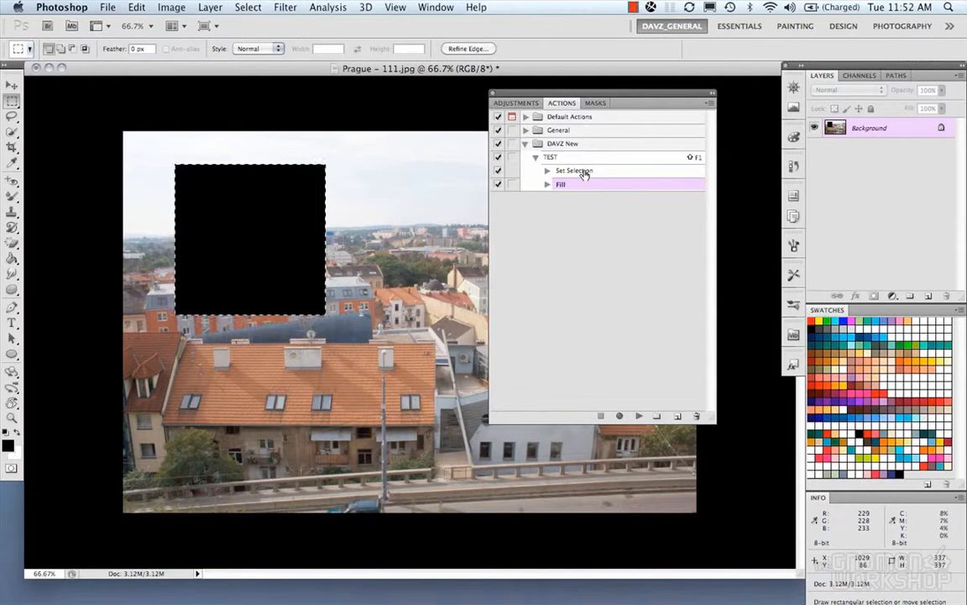
{"action": "left_click", "coordinate": [547, 184]}
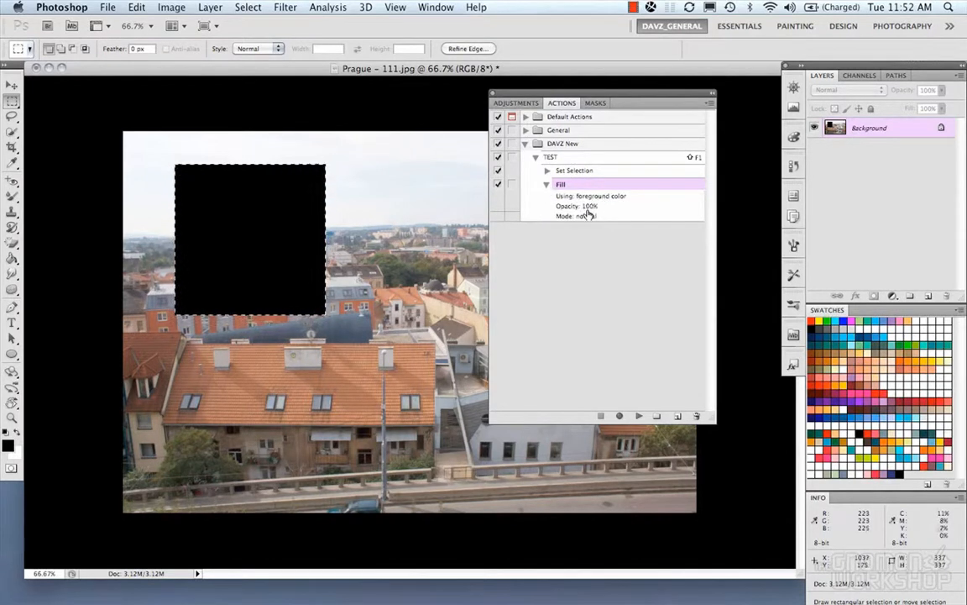
{"action": "left_click", "coordinate": [547, 184]}
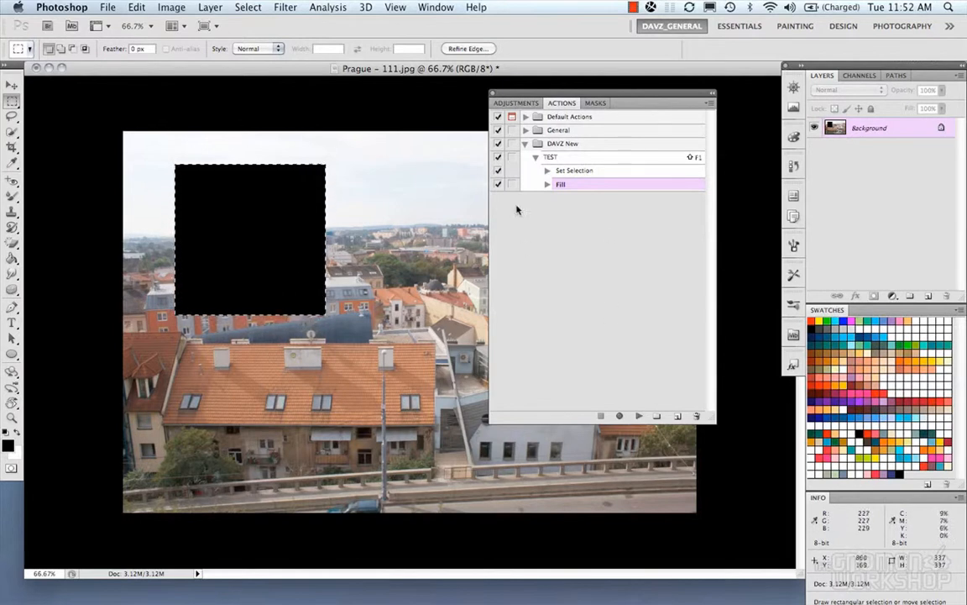
- Revert the image to its saved version and play the collapsed TEST action on it
{"action": "left_click", "coordinate": [108, 6]}
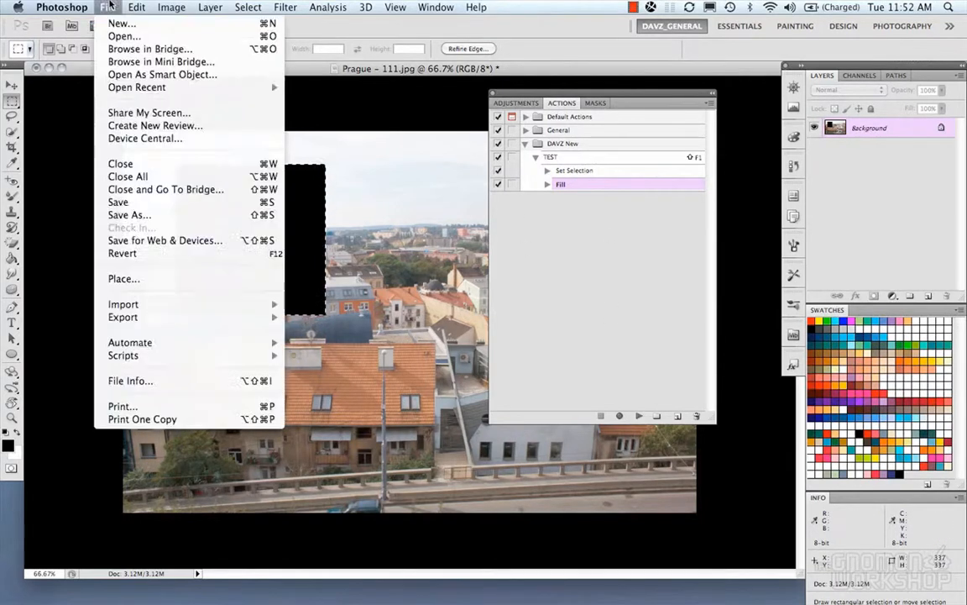
{"action": "left_click", "coordinate": [147, 253]}
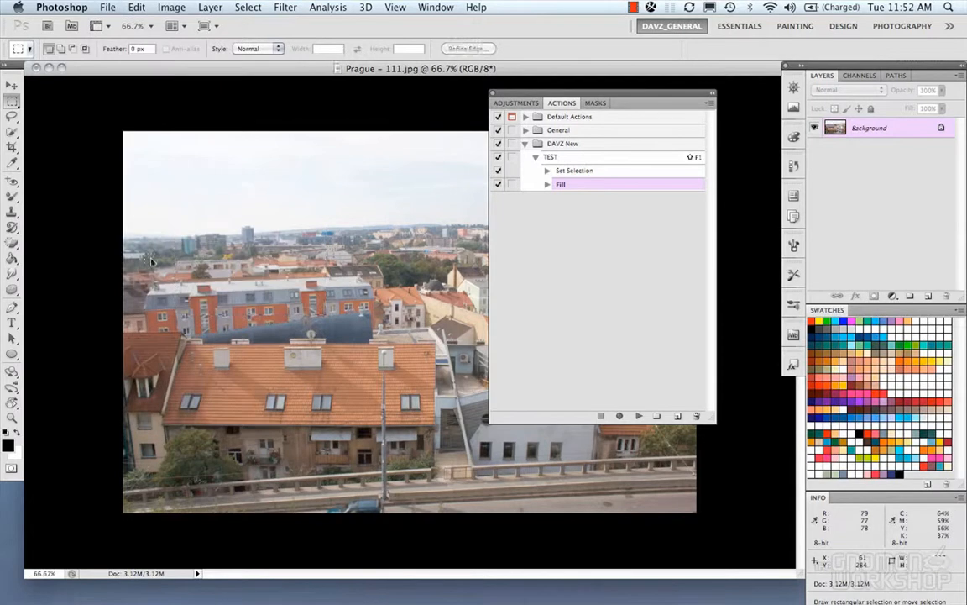
{"action": "left_click", "coordinate": [536, 157]}
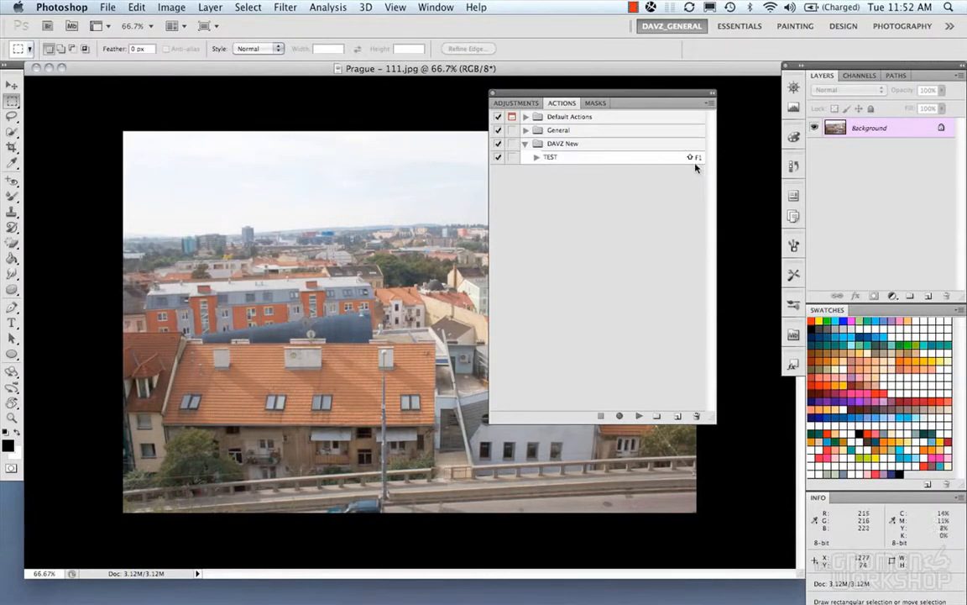
{"action": "left_click", "coordinate": [628, 159]}
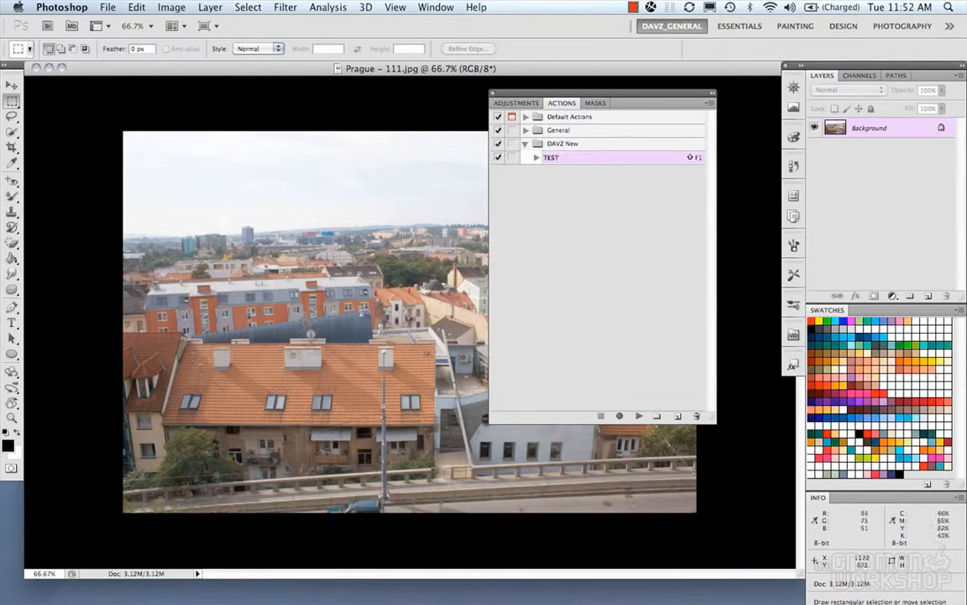
{"action": "left_click", "coordinate": [638, 417]}
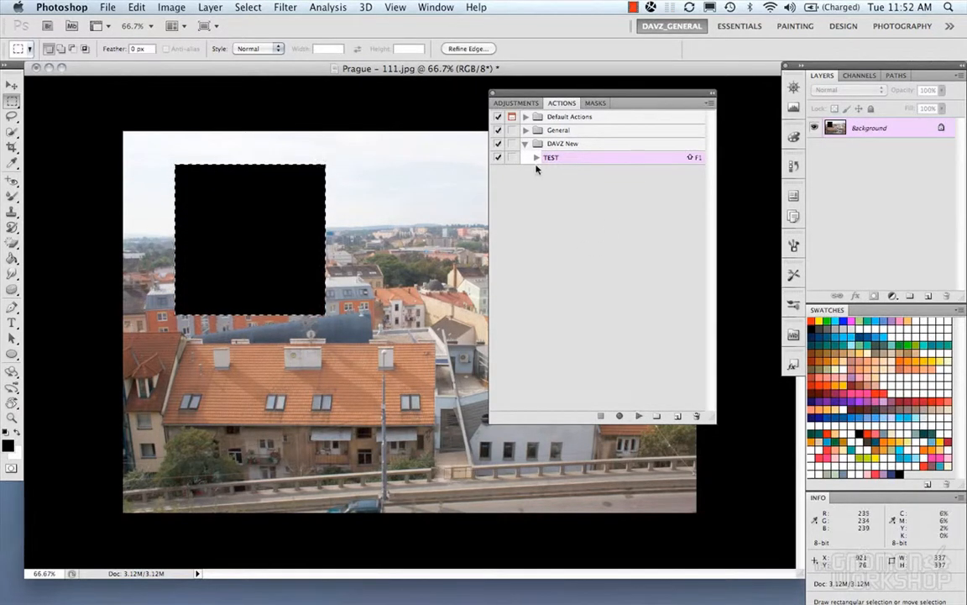
- Examine the image's history states left by playing the TEST action, enlarging the list to show more entries
{"action": "left_click", "coordinate": [793, 166]}
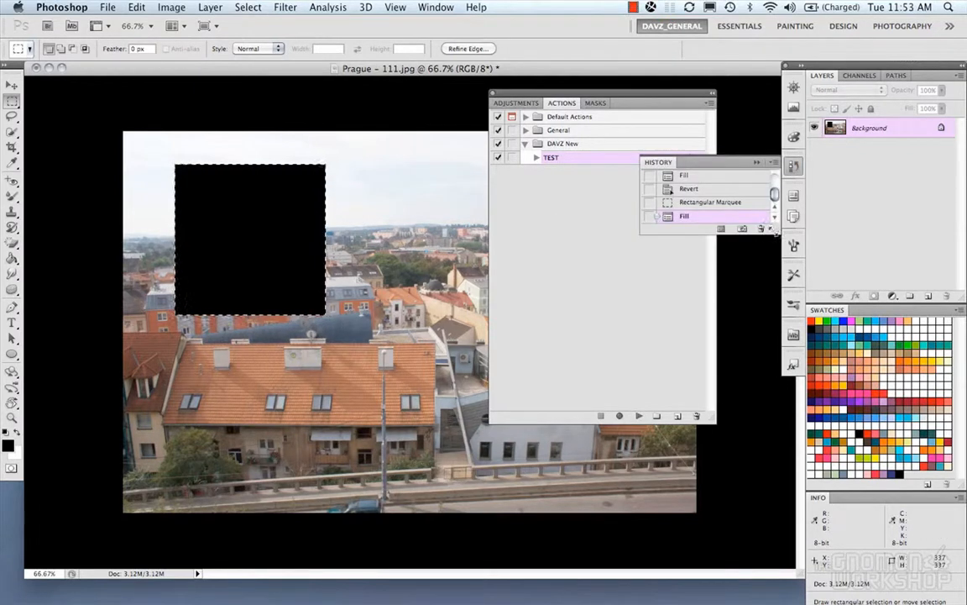
{"action": "left_click_drag", "start_coordinate": [773, 230], "coordinate": [768, 348]}
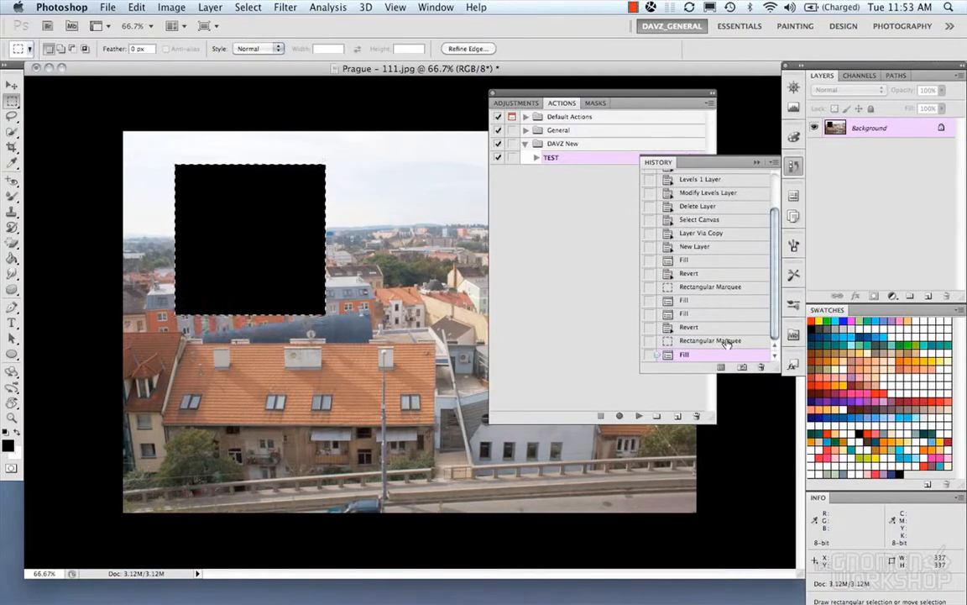
{"action": "left_click", "coordinate": [794, 166]}
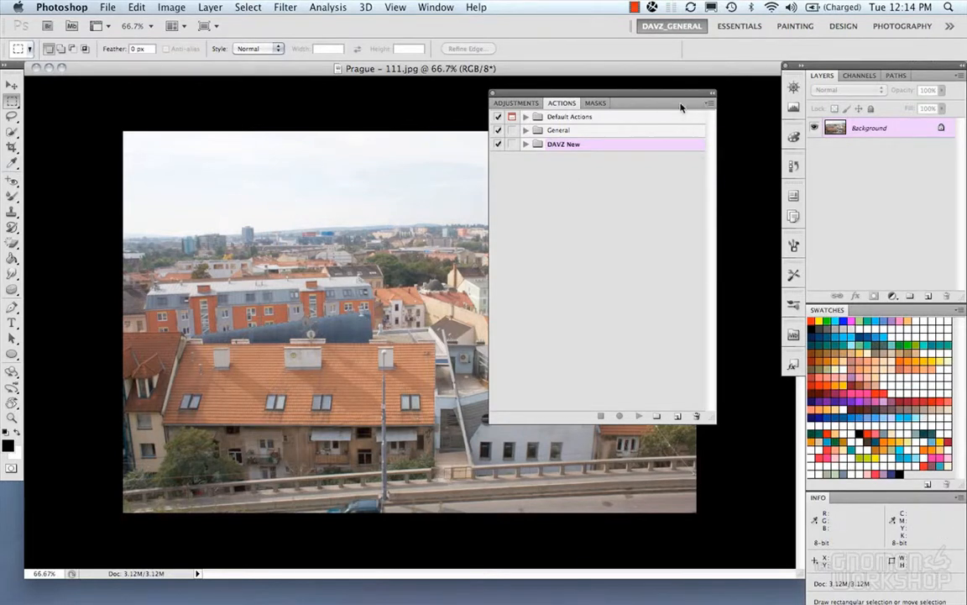
- Create a new action set named "Panorama" and dock the floating Actions group into the collapsed panel column, leaving Actions expanded
{"action": "left_click", "coordinate": [657, 416]}
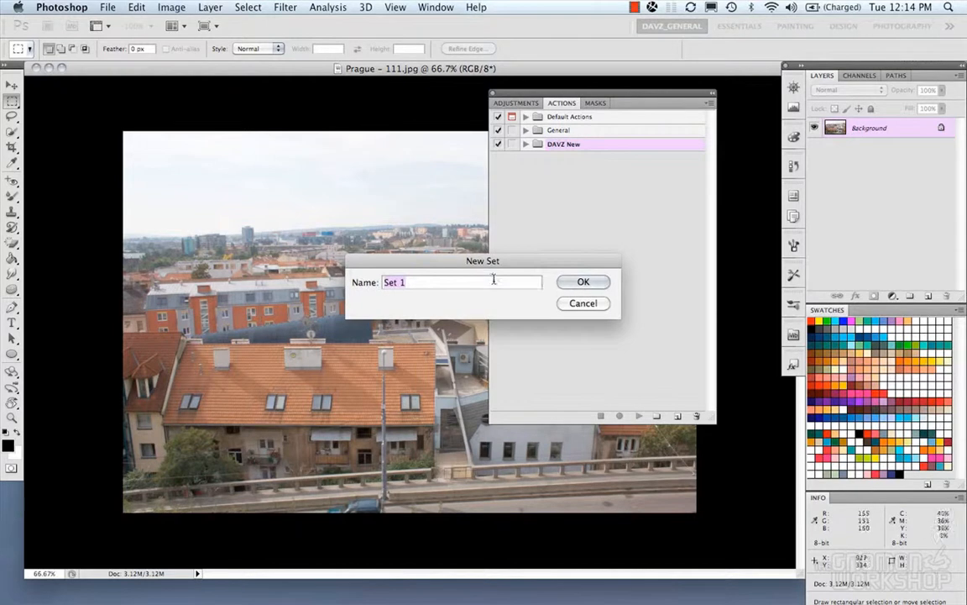
{"action": "type", "text": "Panorama"}
{"action": "left_click", "coordinate": [588, 280]}
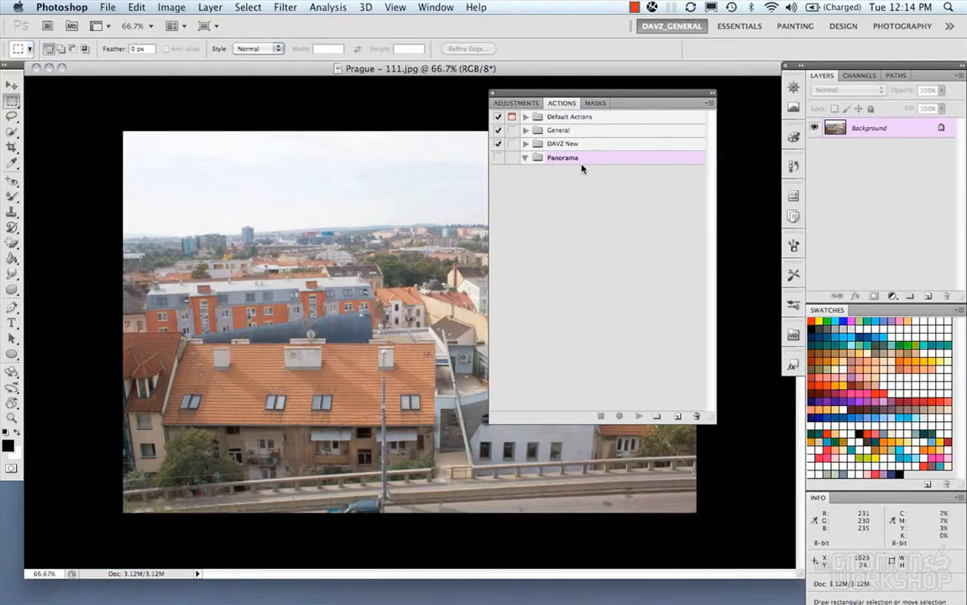
{"action": "left_click_drag", "start_coordinate": [664, 102], "coordinate": [796, 234]}
{"action": "left_click", "coordinate": [794, 266]}
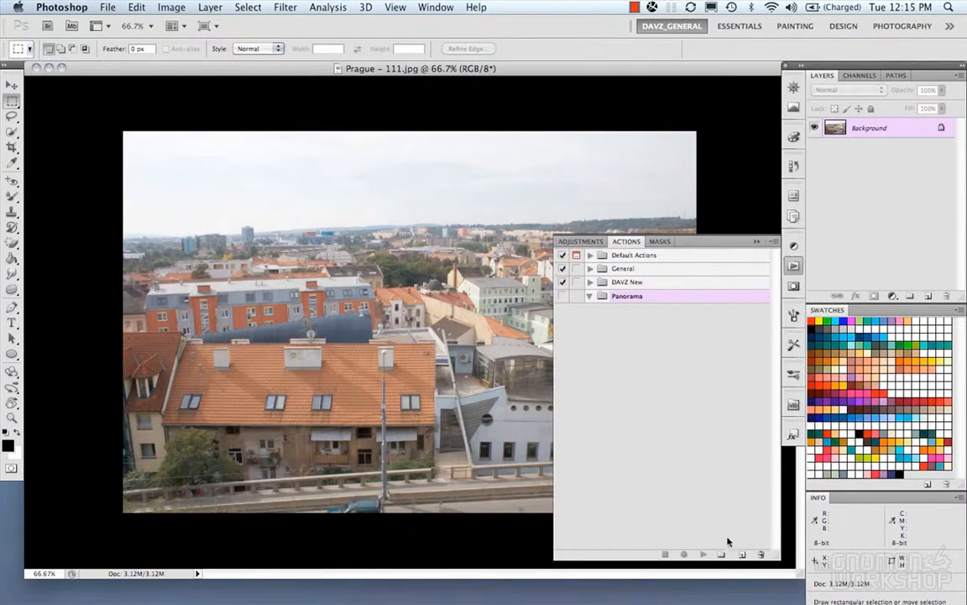
- Set up a new action named "Image Color Correct" in the Panorama set with red as its color
{"action": "left_click", "coordinate": [742, 555]}
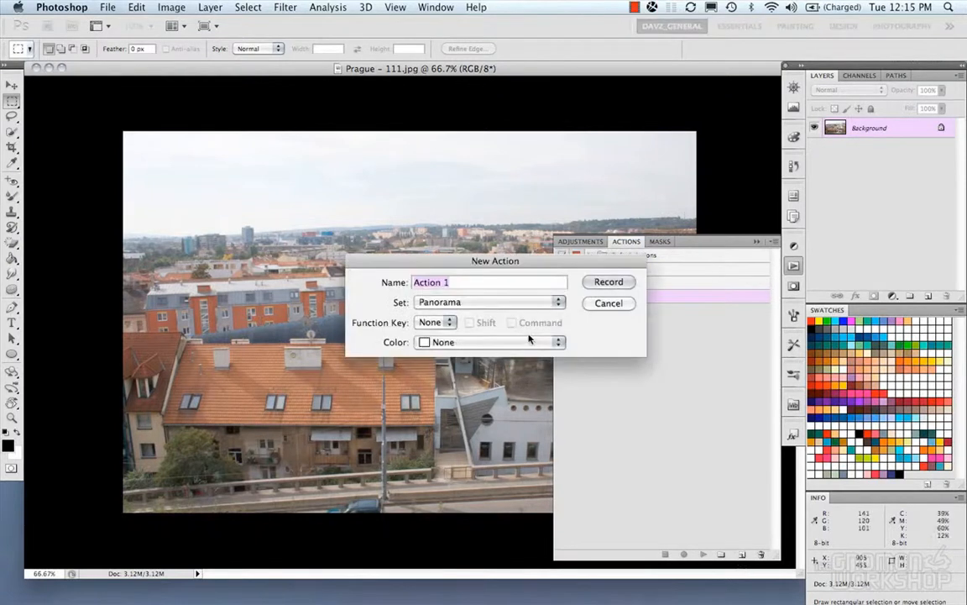
{"action": "type", "text": "IMage "}
{"action": "type", "text": "age"}
{"action": "type", "text": " Color Correct"}
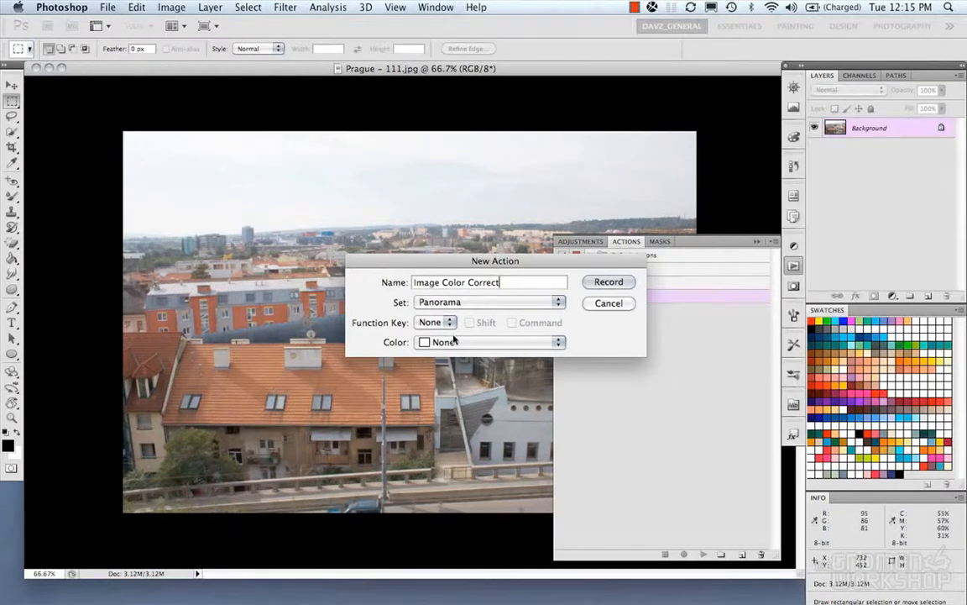
{"action": "left_click", "coordinate": [502, 342]}
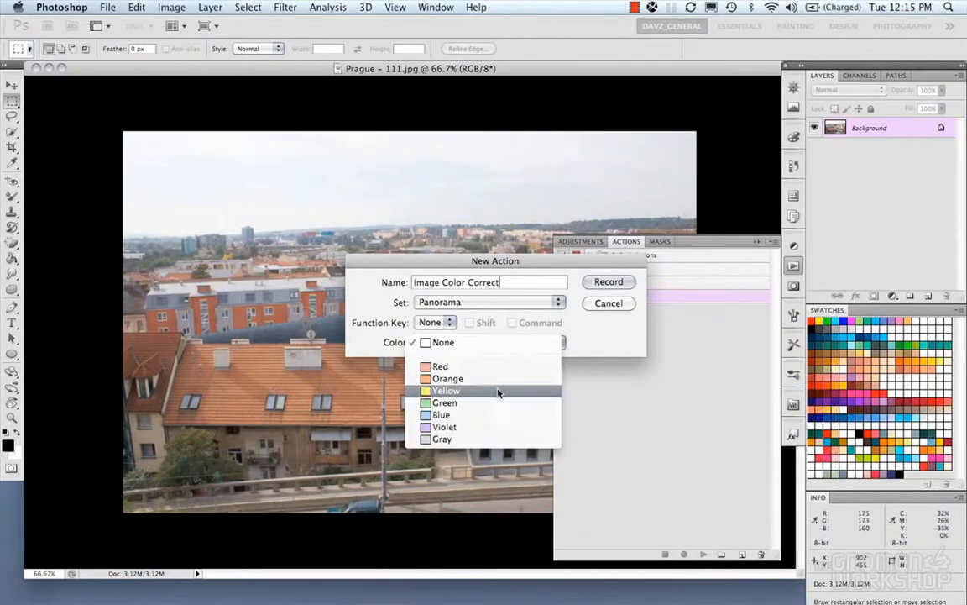
{"action": "left_click", "coordinate": [496, 366]}
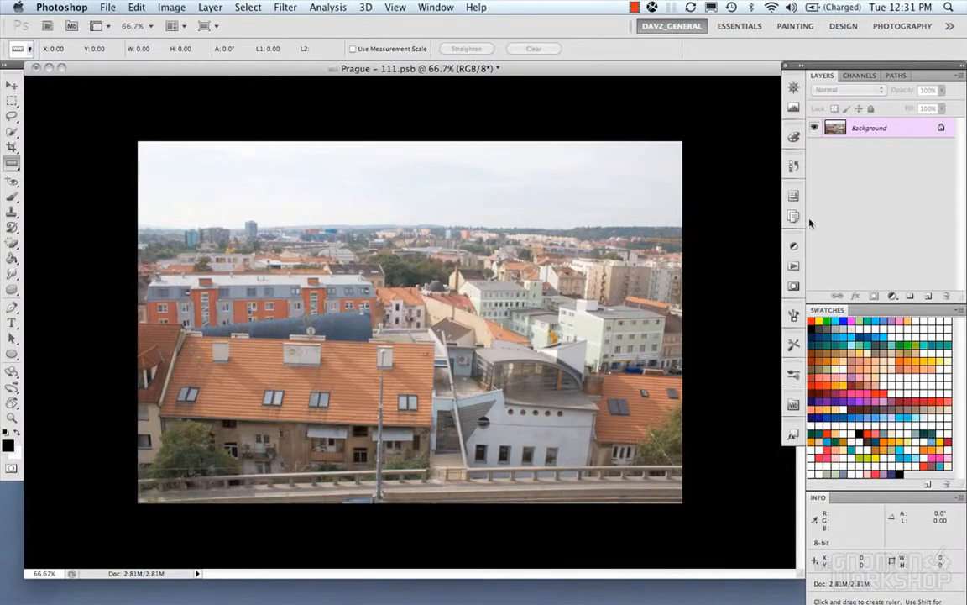
- Add a Levels adjustment layer with the white input level at 243 and midtones at 0.91
{"action": "left_click", "coordinate": [893, 296]}
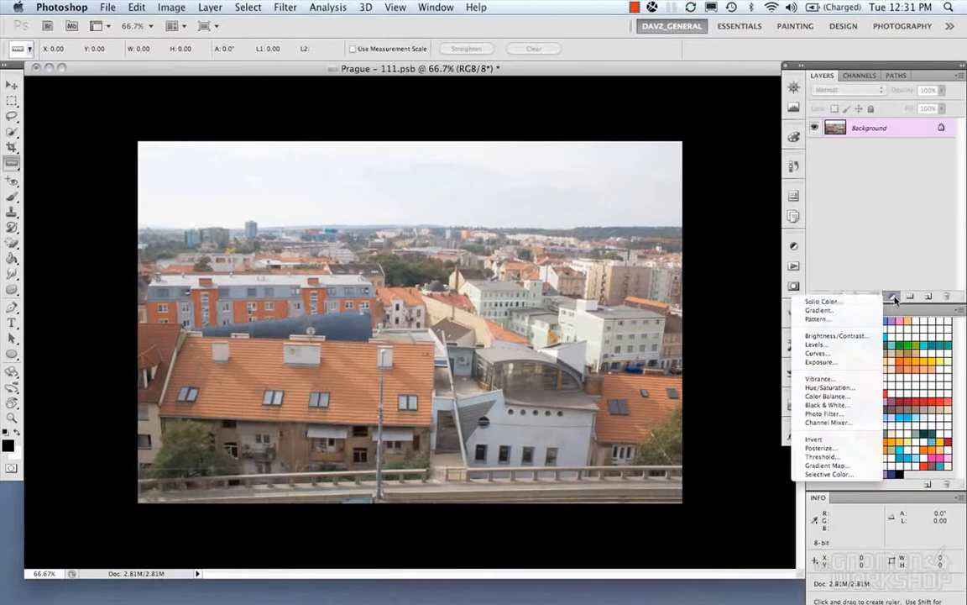
{"action": "left_click", "coordinate": [831, 344]}
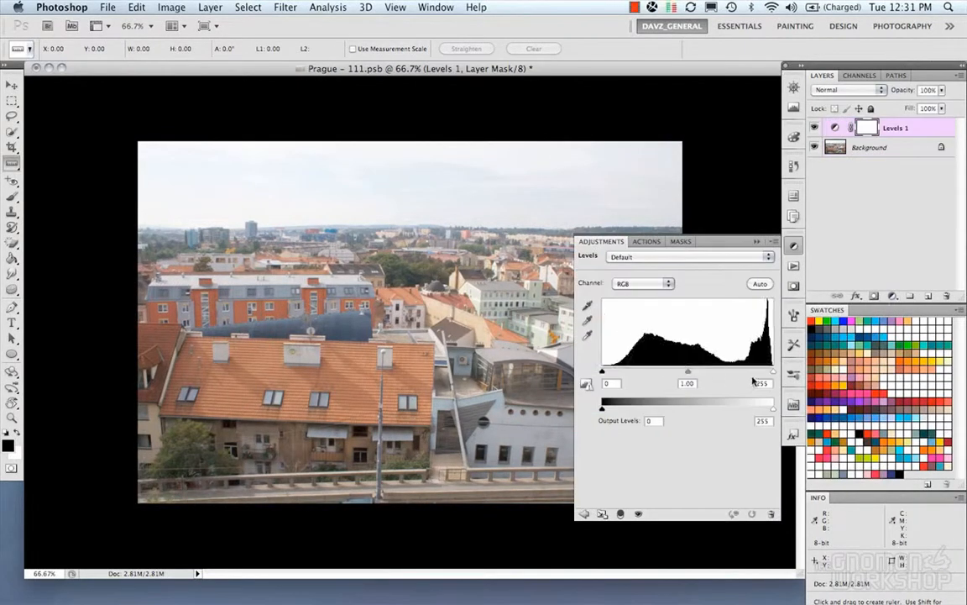
{"action": "left_click_drag", "start_coordinate": [773, 374], "coordinate": [765, 375]}
{"action": "left_click_drag", "start_coordinate": [686, 373], "coordinate": [688, 376]}
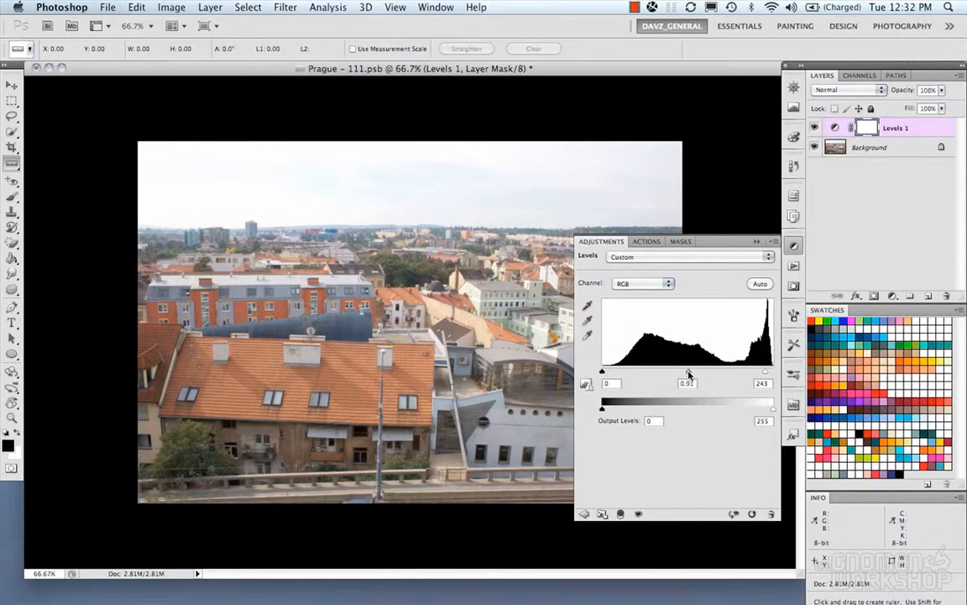
- Add a Vibrance adjustment layer above Levels 1 and raise its vibrance close to the maximum
{"action": "left_click", "coordinate": [585, 513]}
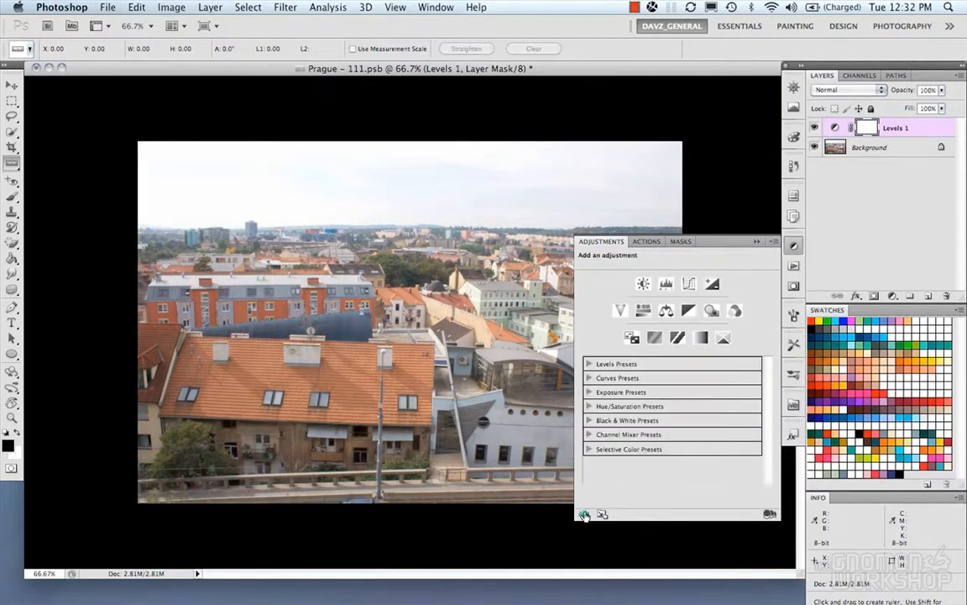
{"action": "left_click", "coordinate": [622, 312]}
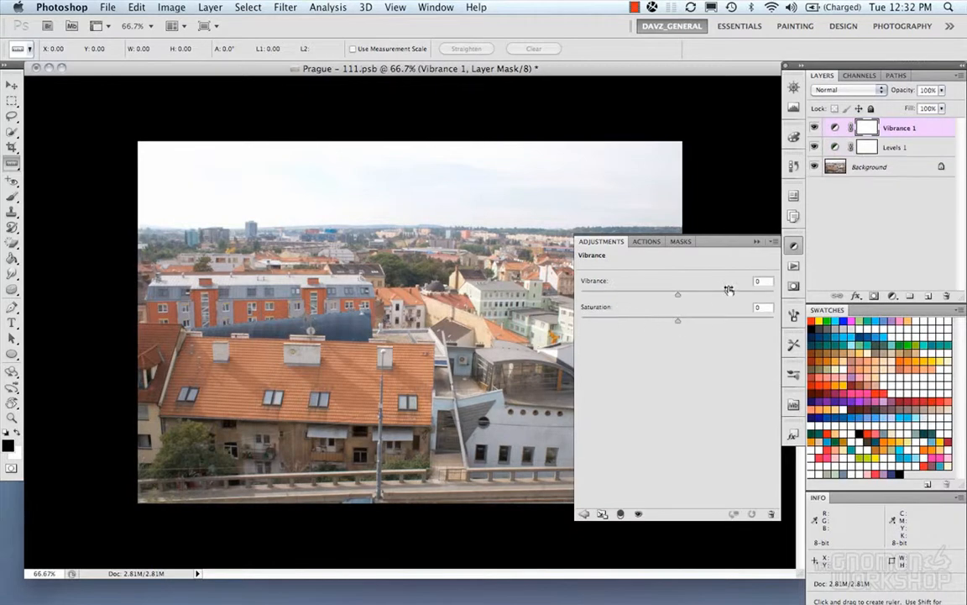
{"action": "left_click_drag", "start_coordinate": [678, 297], "coordinate": [771, 299]}
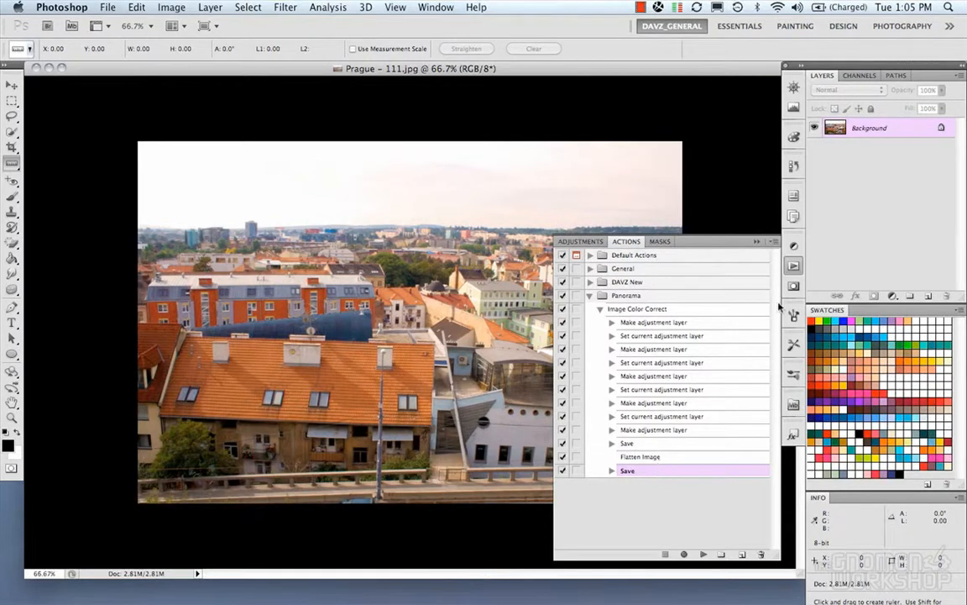
- Collapse the Actions list and start a Batch automation using the Image Color Correct action from the Panorama set
{"action": "left_click", "coordinate": [795, 267]}
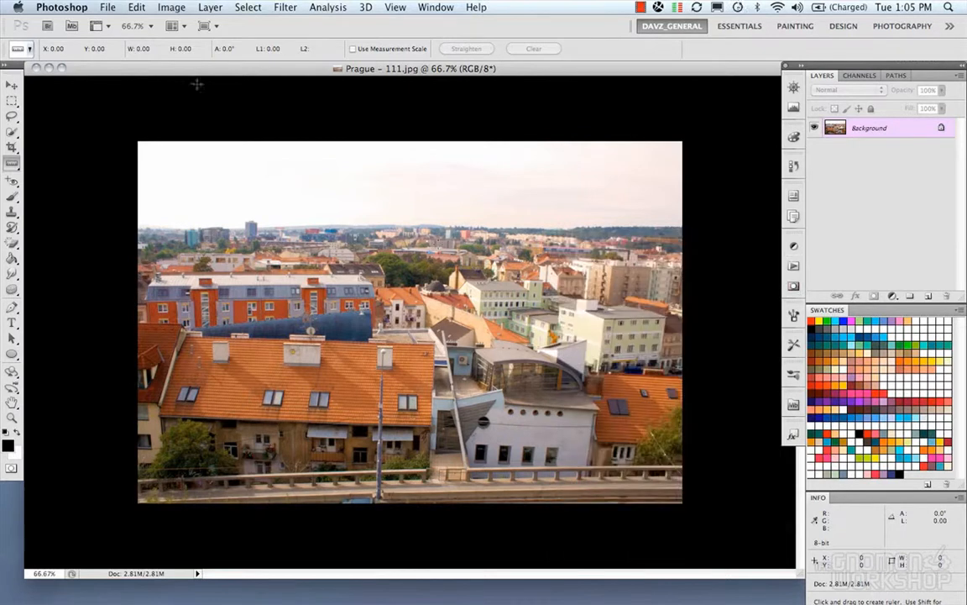
{"action": "left_click", "coordinate": [110, 7]}
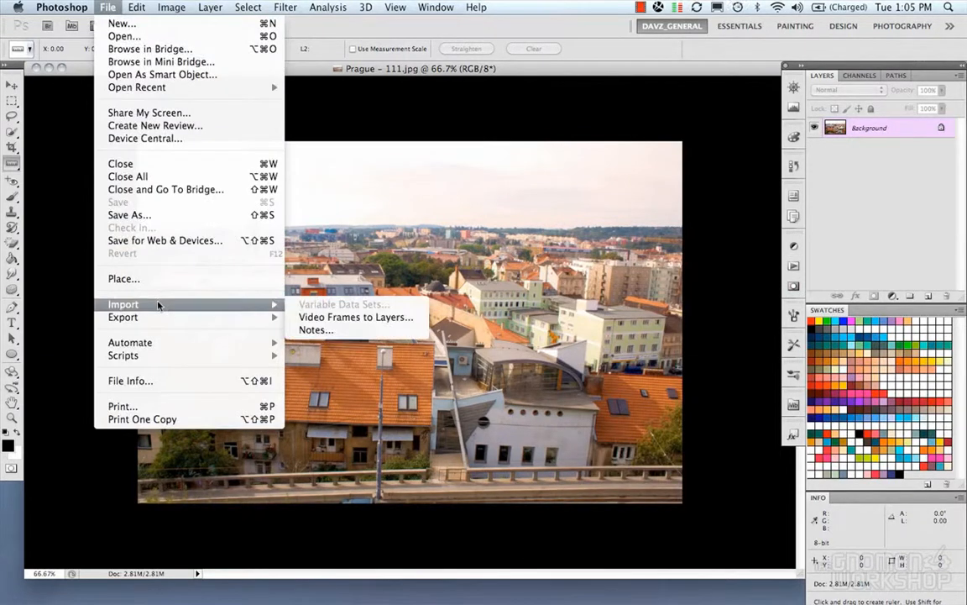
{"action": "mouse_move", "coordinate": [162, 342]}
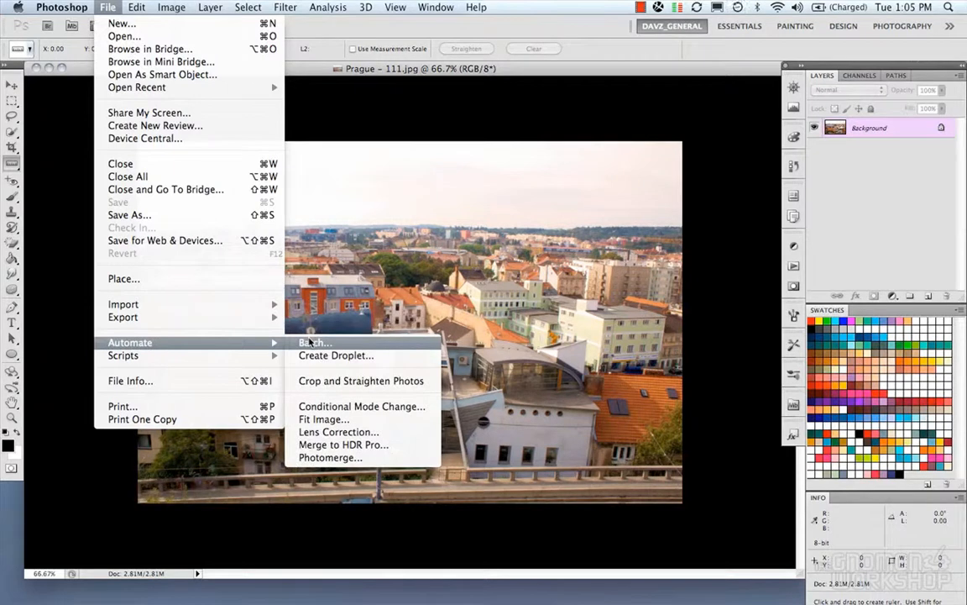
{"action": "left_click", "coordinate": [310, 342]}
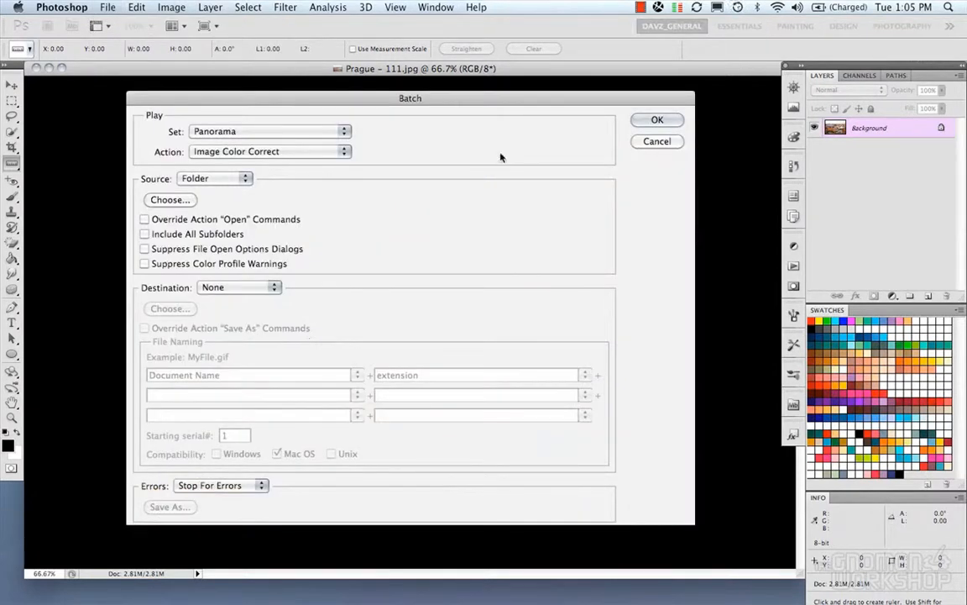
{"action": "left_click", "coordinate": [241, 132]}
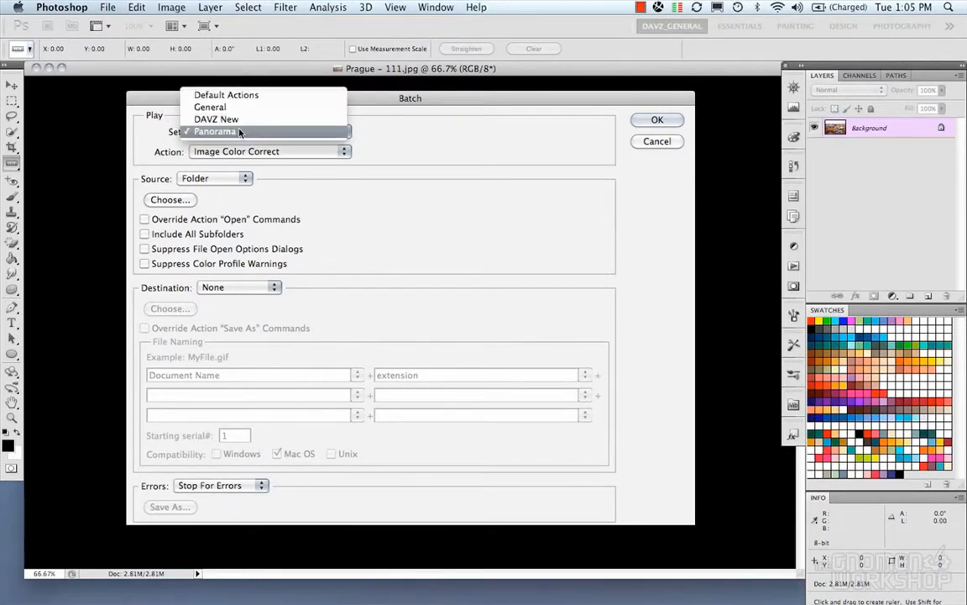
{"action": "left_click", "coordinate": [239, 132]}
{"action": "left_click", "coordinate": [260, 150]}
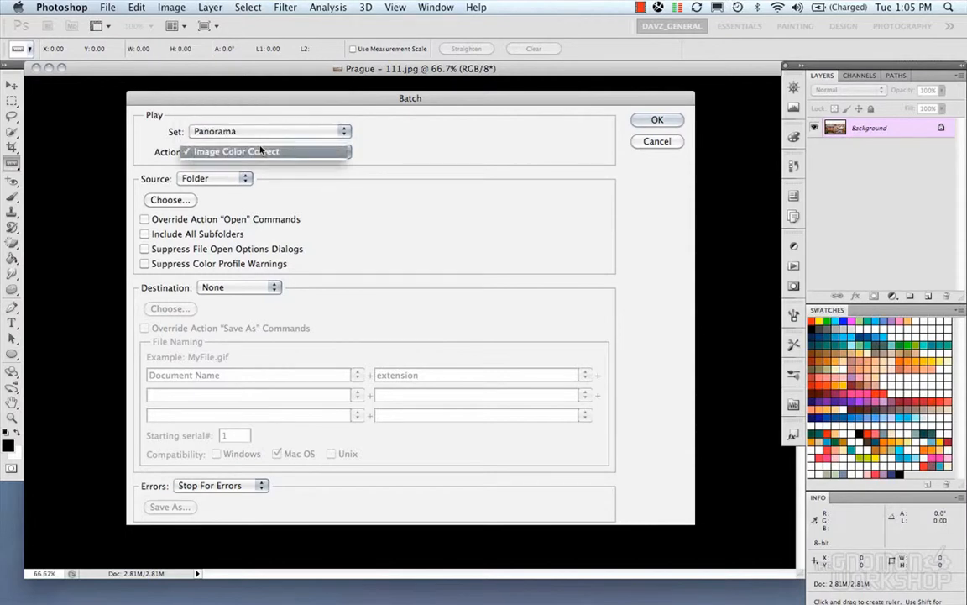
{"action": "left_click", "coordinate": [260, 151]}
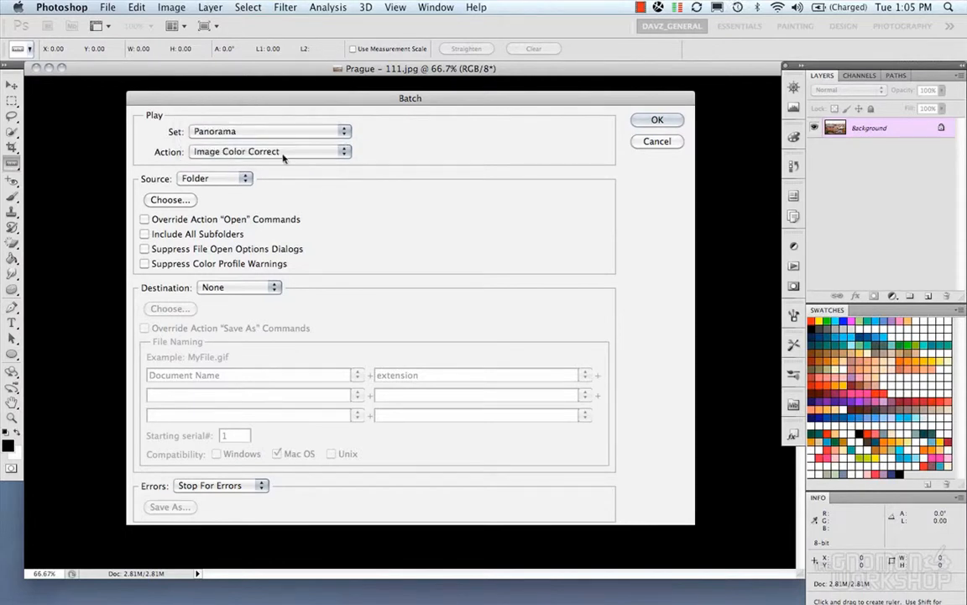
- Set the batch source to the Panorama folder inside Photography
{"action": "left_click", "coordinate": [209, 179]}
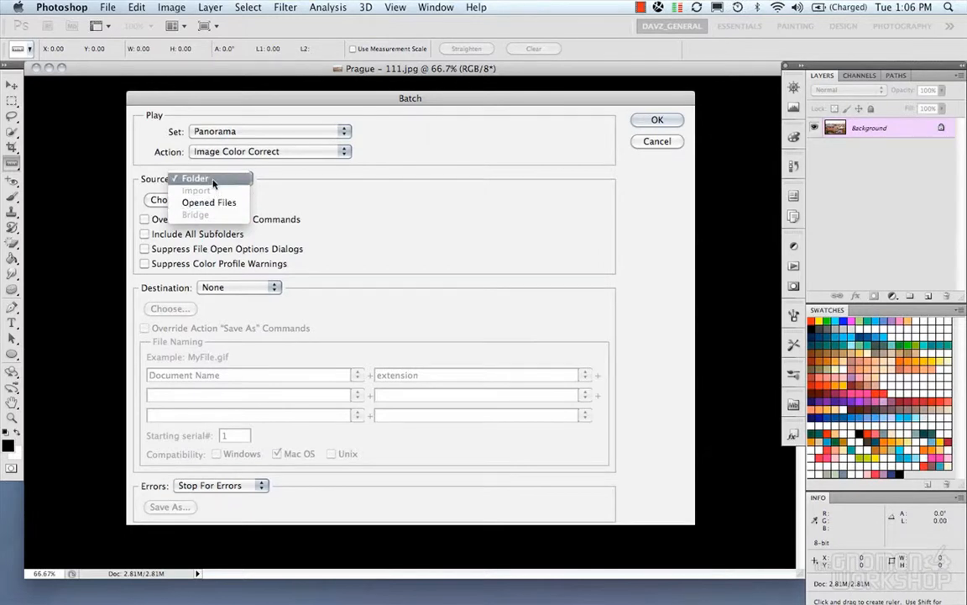
{"action": "left_click", "coordinate": [195, 178]}
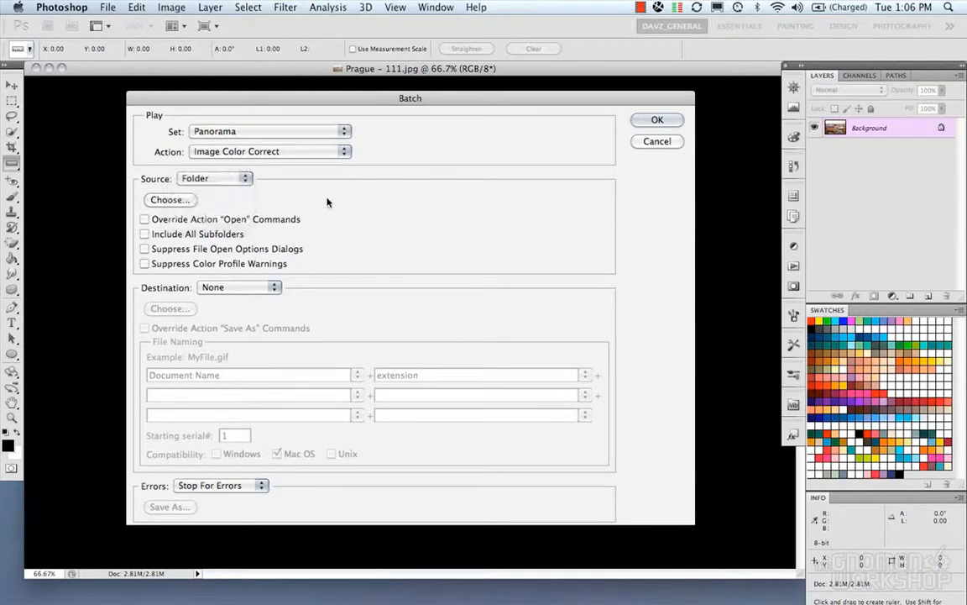
{"action": "left_click", "coordinate": [168, 200]}
{"action": "left_click", "coordinate": [353, 88]}
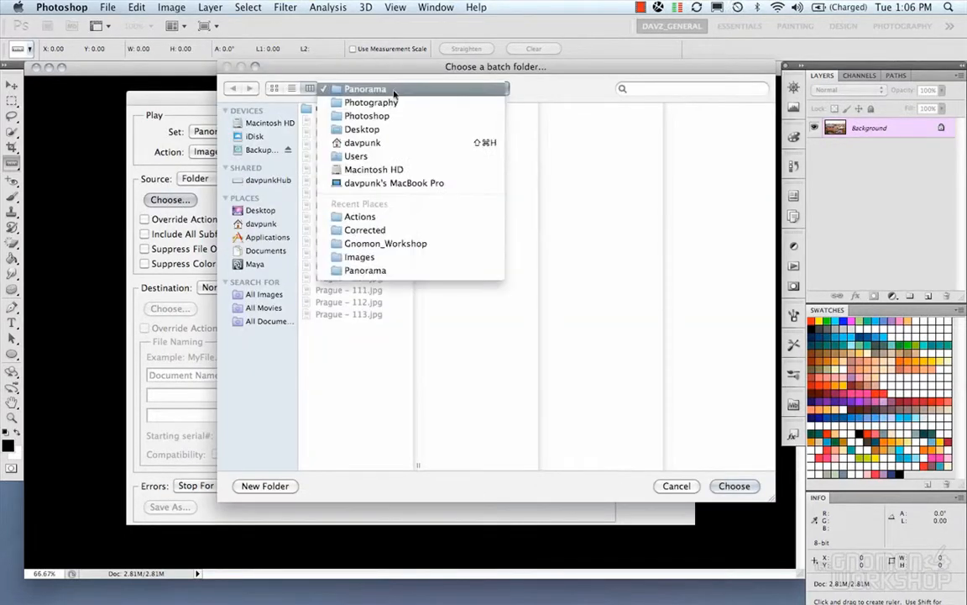
{"action": "left_click", "coordinate": [366, 102]}
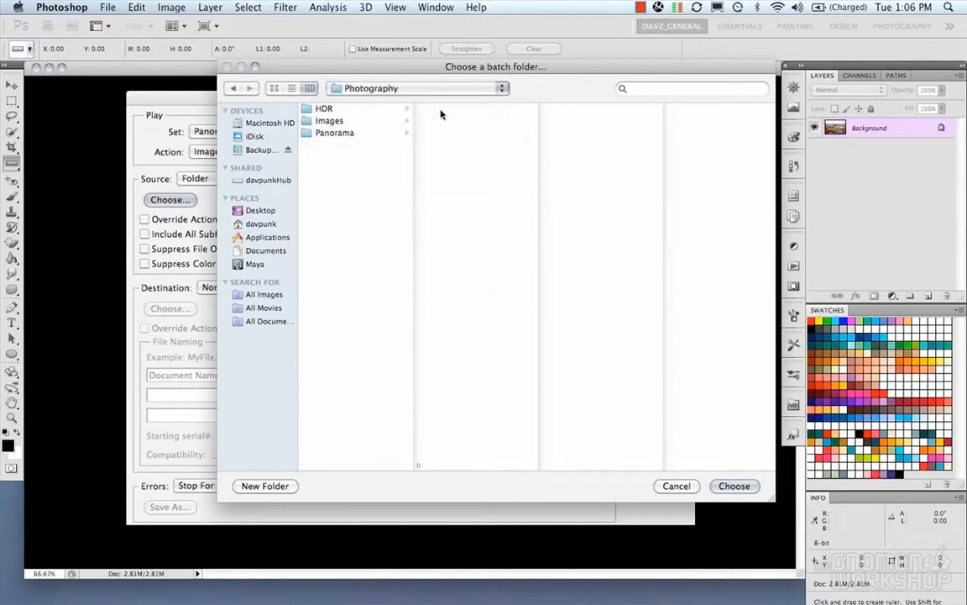
{"action": "left_click", "coordinate": [340, 134]}
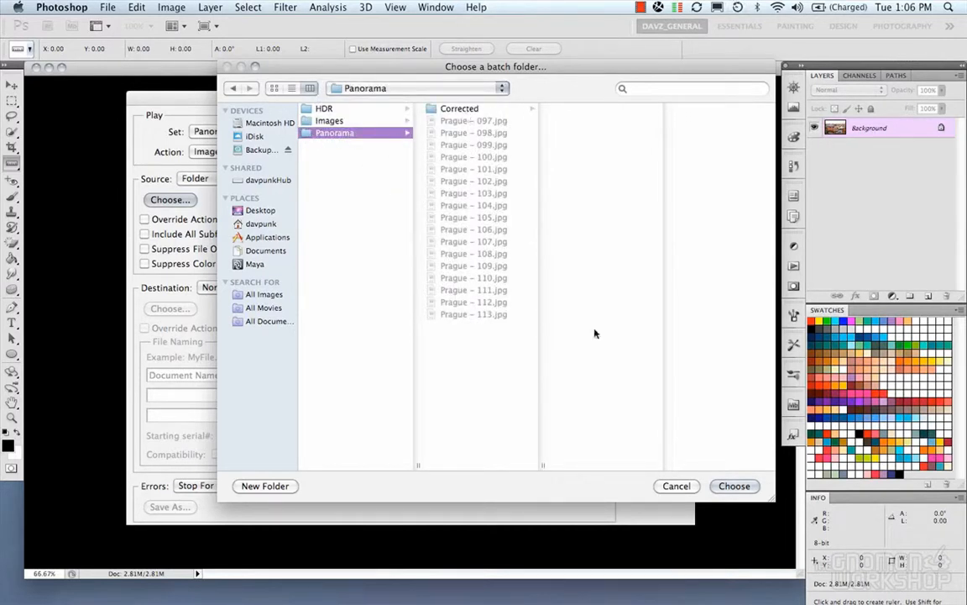
{"action": "left_click", "coordinate": [734, 485]}
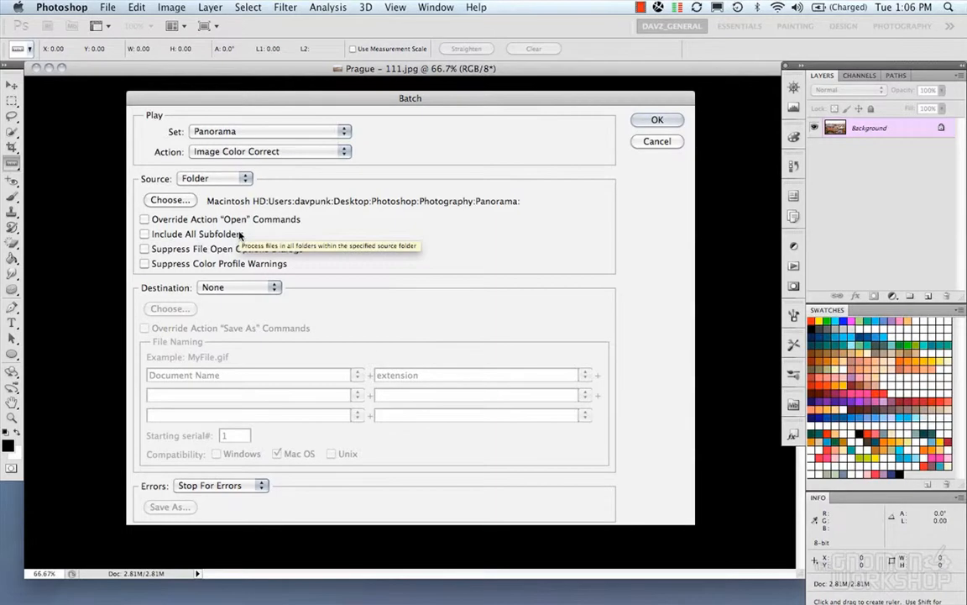
- Recheck the source folder's contents, then suppress file open options dialogs and color profile warnings for the batch
{"action": "left_click", "coordinate": [168, 200]}
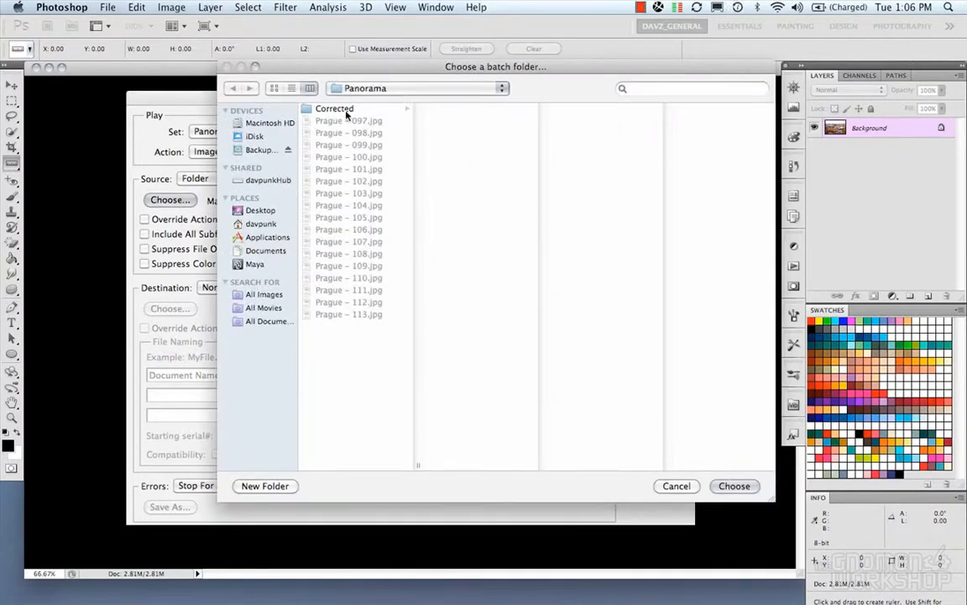
{"action": "left_click", "coordinate": [676, 485]}
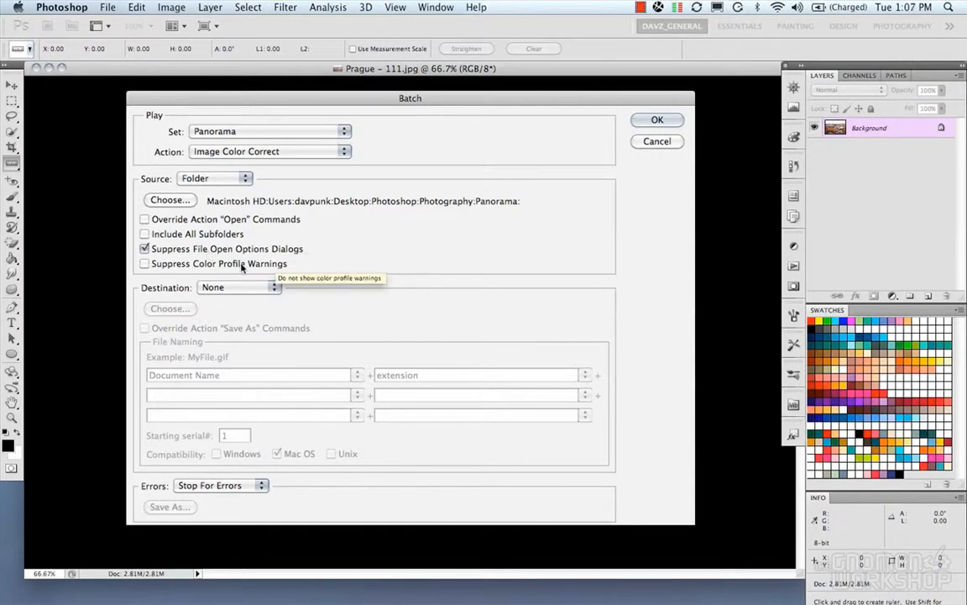
{"action": "left_click", "coordinate": [146, 266]}
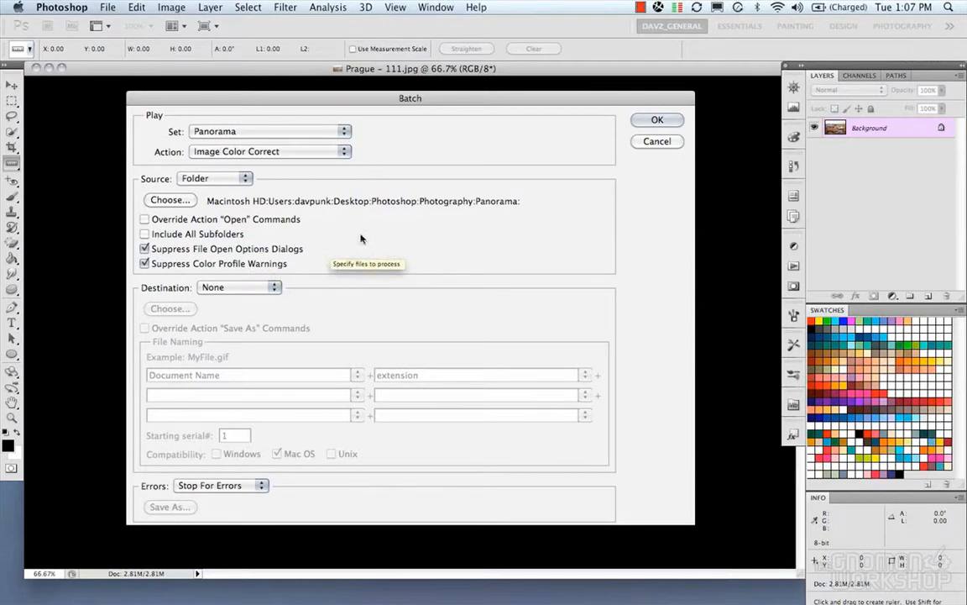
- Set the batch destination to the Corrected folder inside Panorama
{"action": "left_click", "coordinate": [239, 288]}
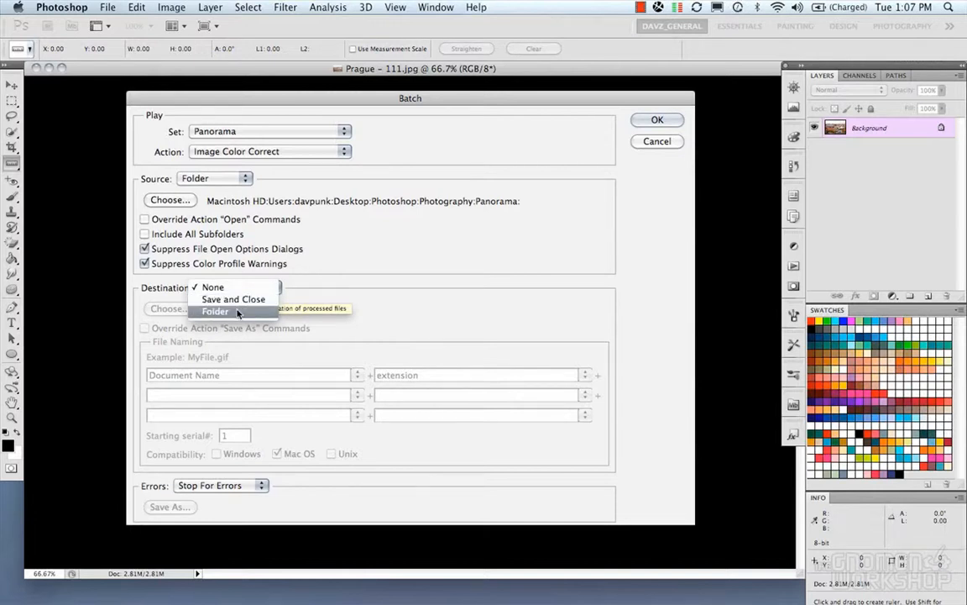
{"action": "left_click", "coordinate": [238, 312]}
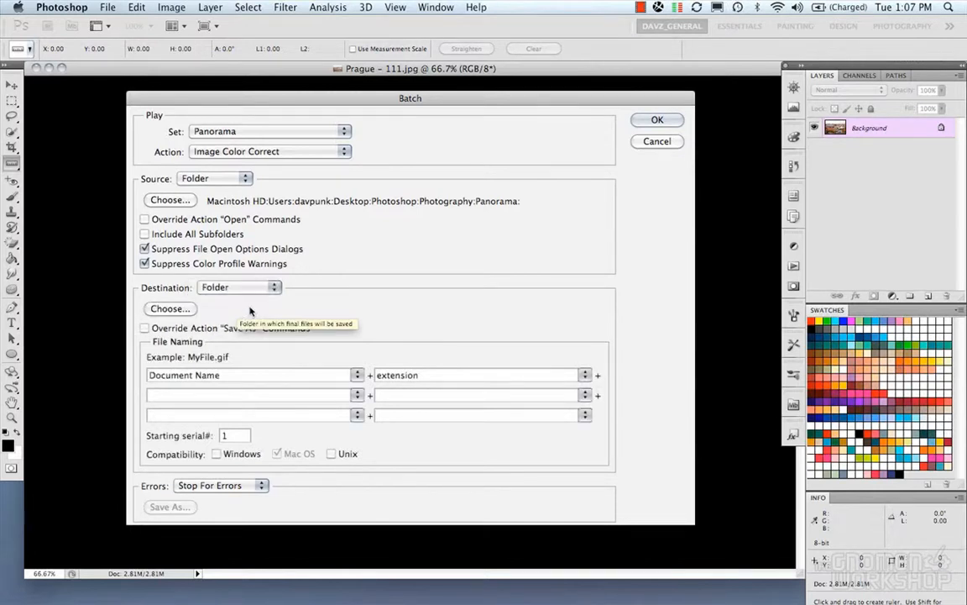
{"action": "left_click", "coordinate": [169, 309]}
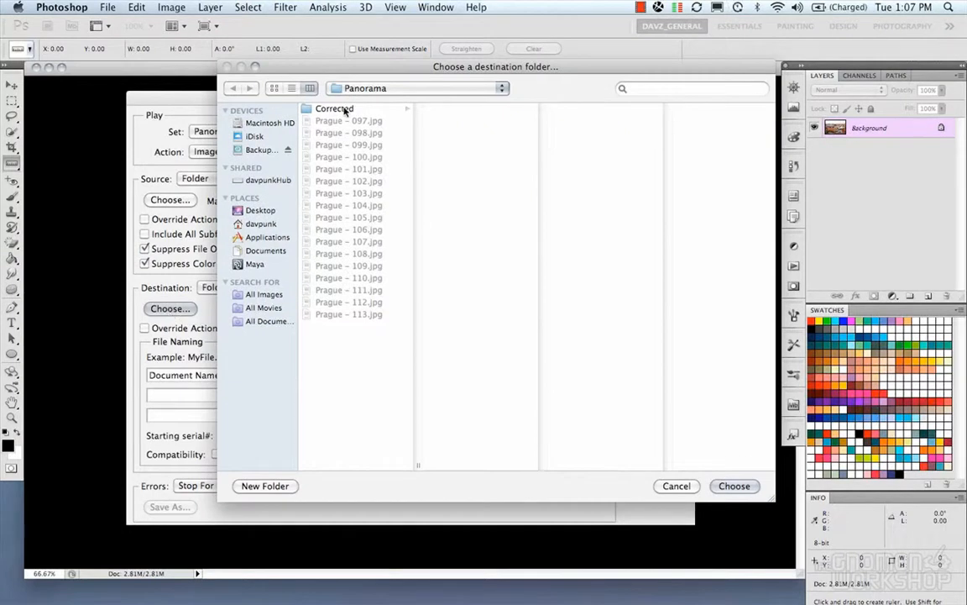
{"action": "left_click", "coordinate": [345, 109]}
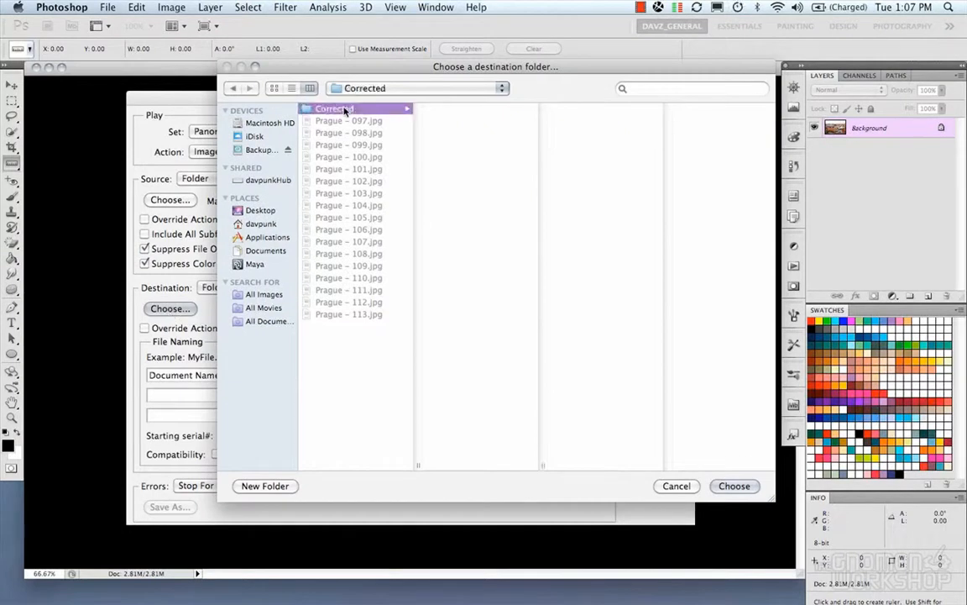
{"action": "left_click", "coordinate": [734, 487]}
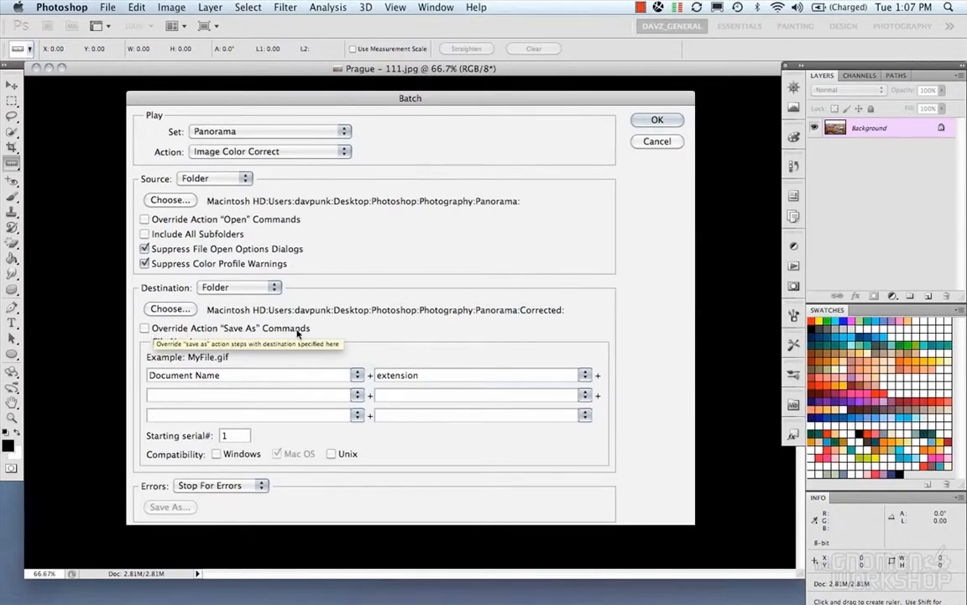
{"action": "left_click", "coordinate": [145, 328]}
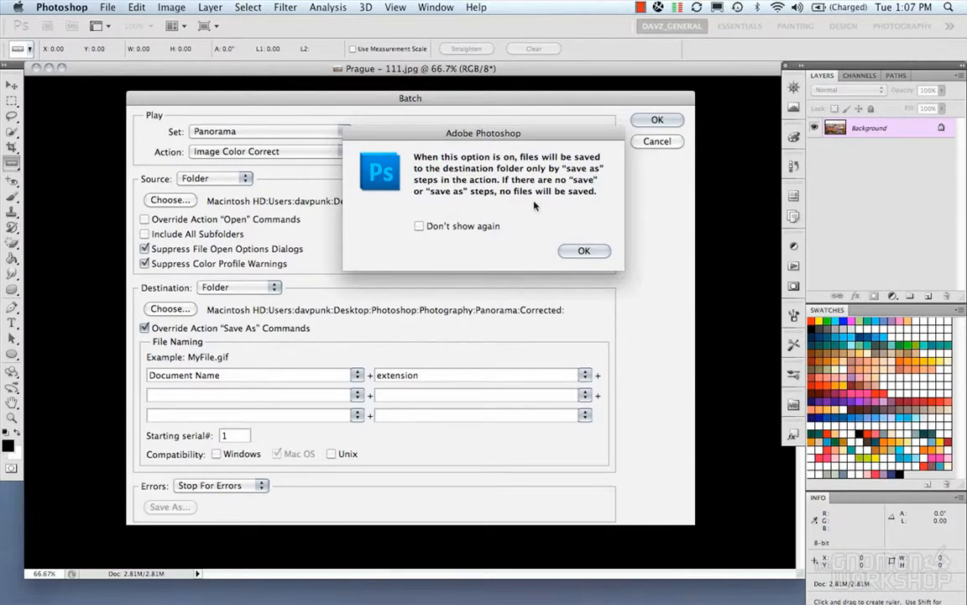
{"action": "left_click", "coordinate": [581, 251]}
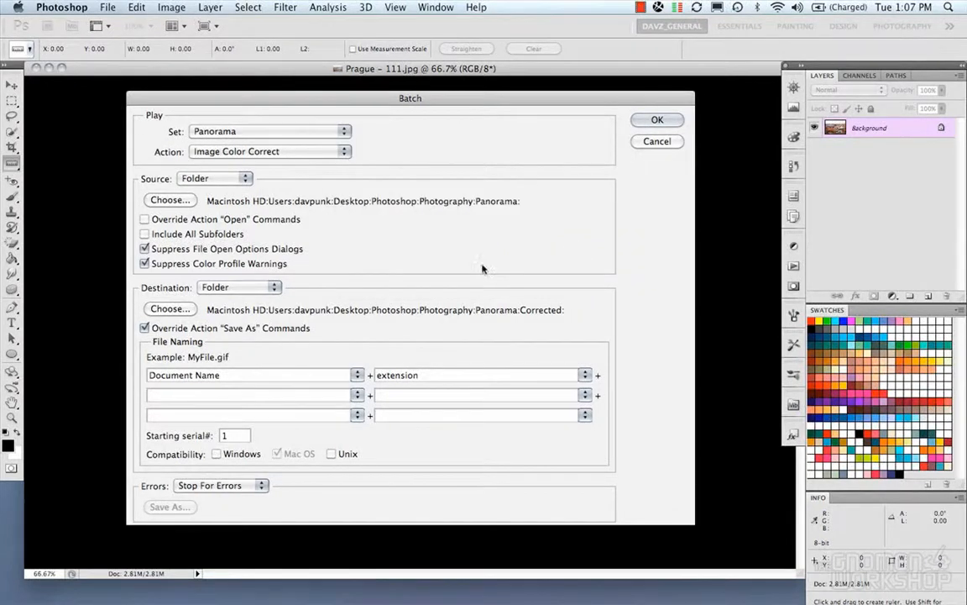
{"action": "left_click", "coordinate": [145, 329]}
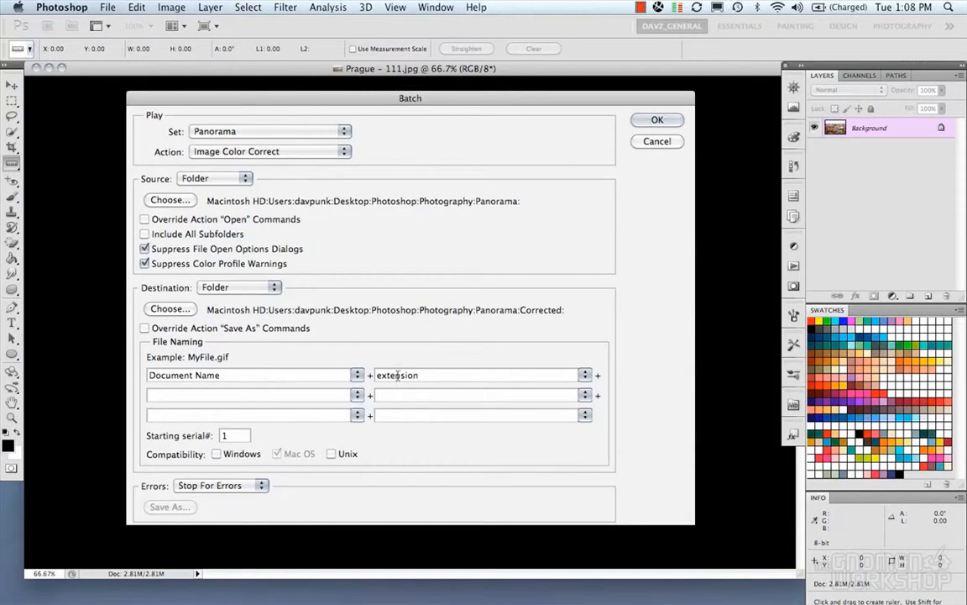
- Set the batch file naming to Pano_ followed by a 2 Digit Serial Number and the lowercase extension
{"action": "left_click_drag", "start_coordinate": [351, 374], "coordinate": [122, 380]}
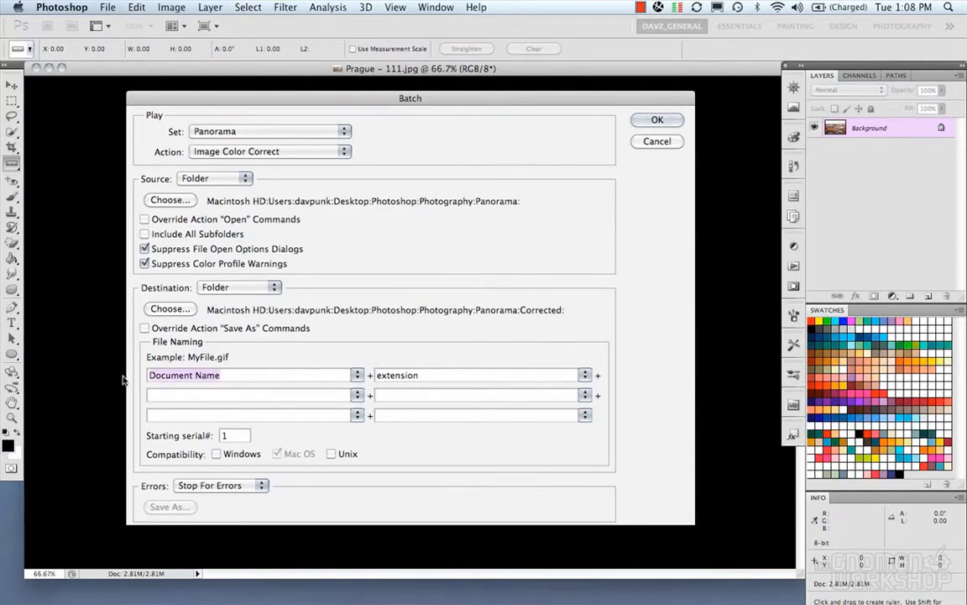
{"action": "type", "text": "Pano"}
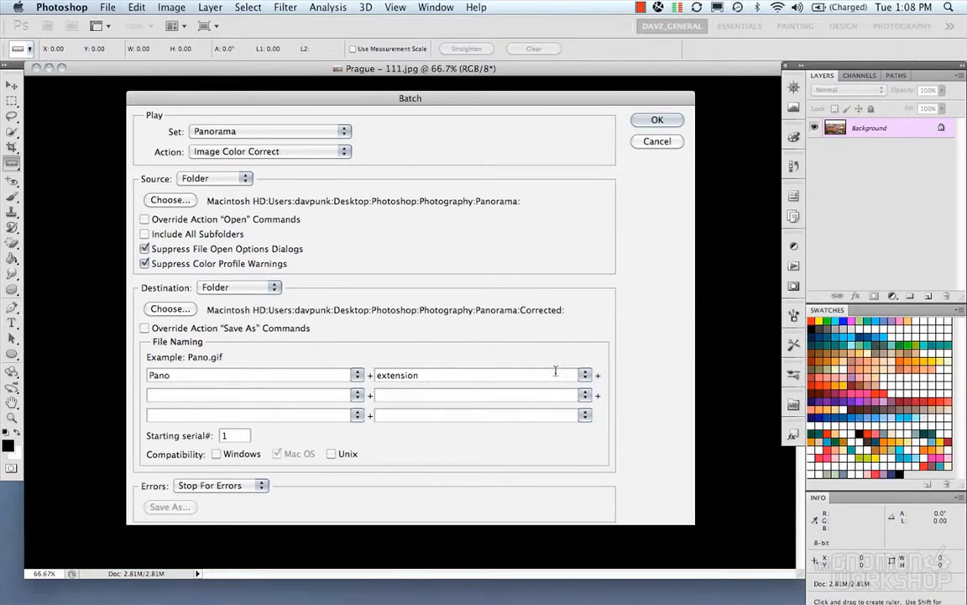
{"action": "left_click", "coordinate": [584, 376]}
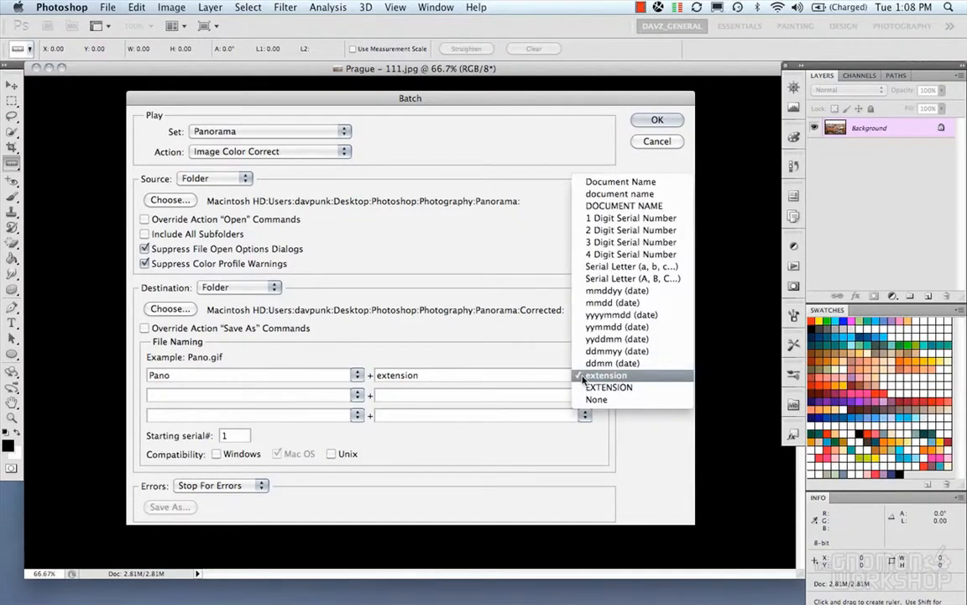
{"action": "left_click", "coordinate": [583, 377]}
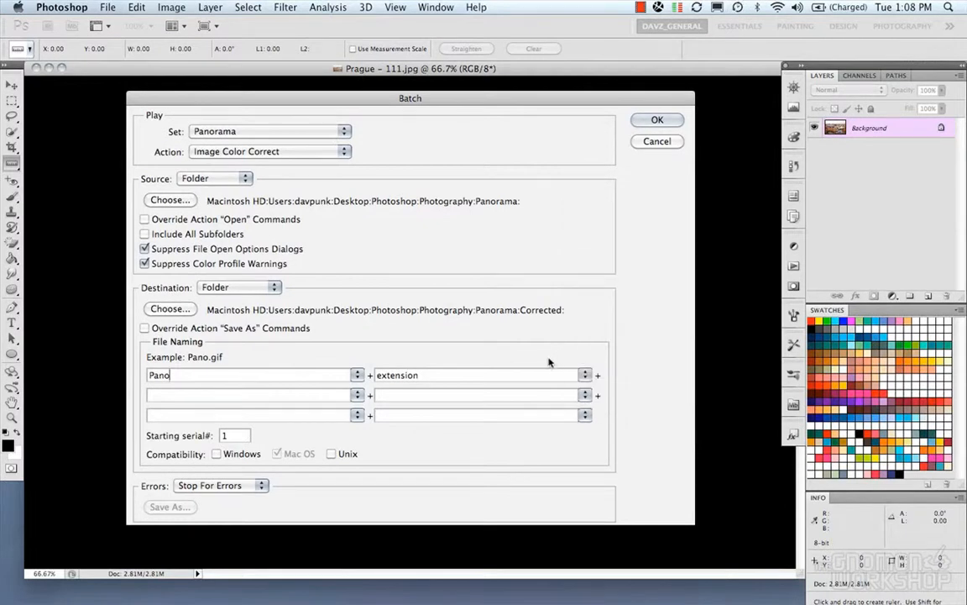
{"action": "left_click", "coordinate": [585, 376]}
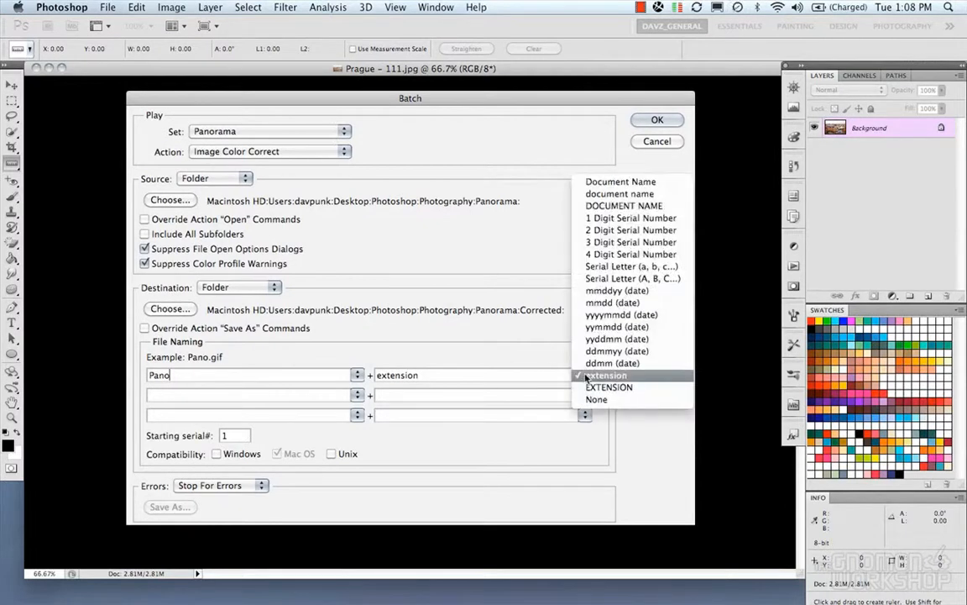
{"action": "left_click", "coordinate": [626, 231]}
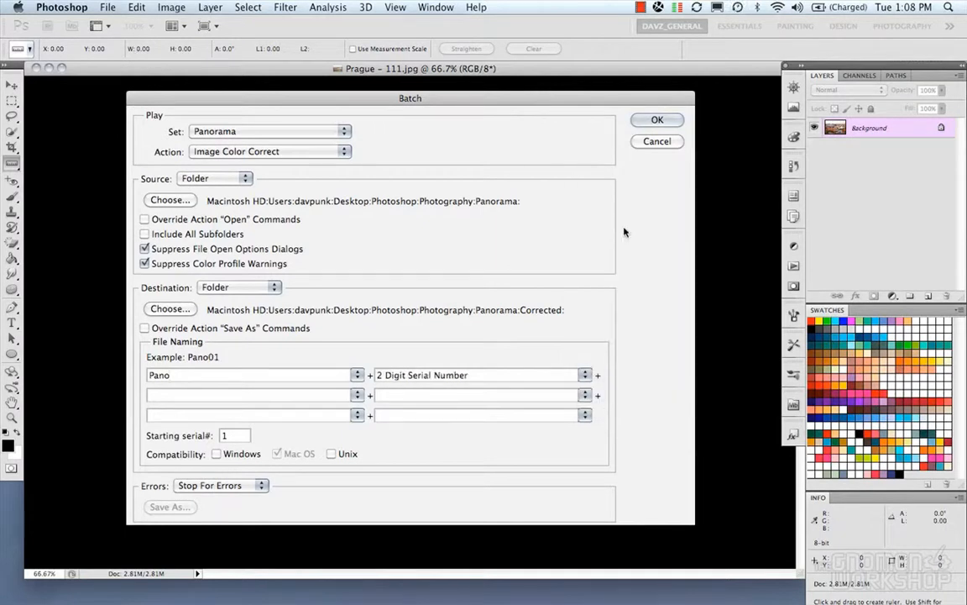
{"action": "left_click", "coordinate": [190, 374]}
{"action": "type", "text": "_"}
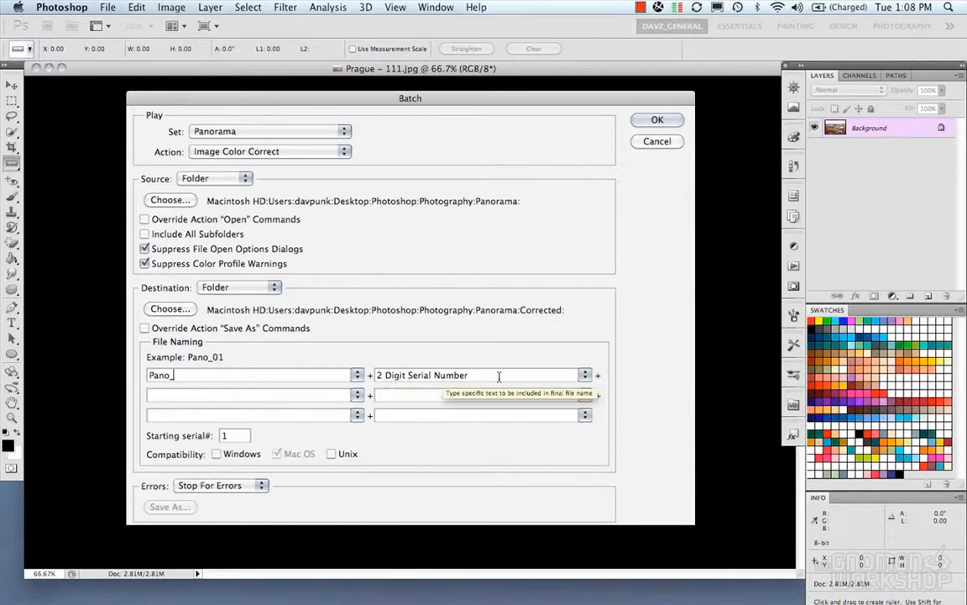
{"action": "left_click", "coordinate": [358, 401]}
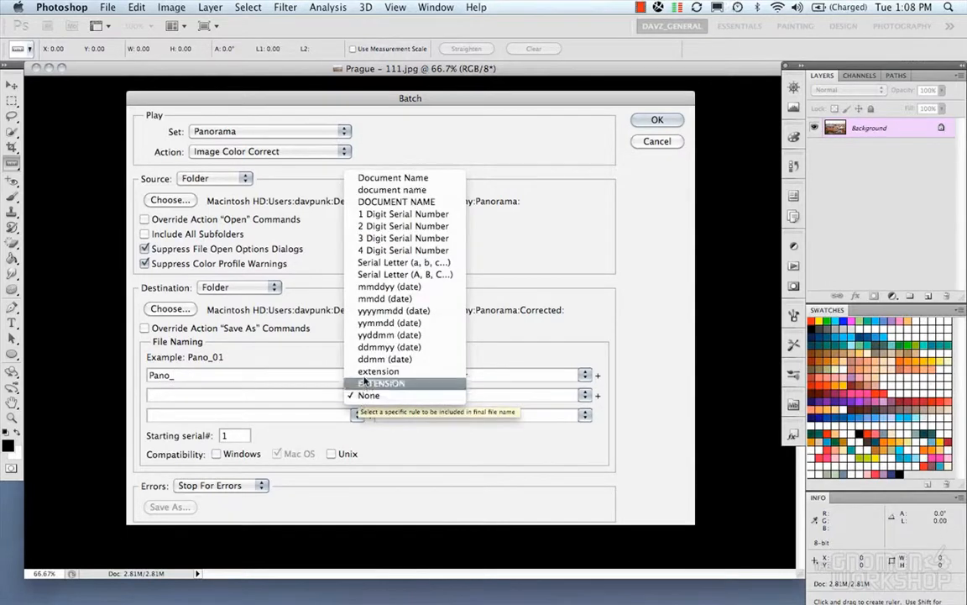
{"action": "left_click", "coordinate": [367, 375]}
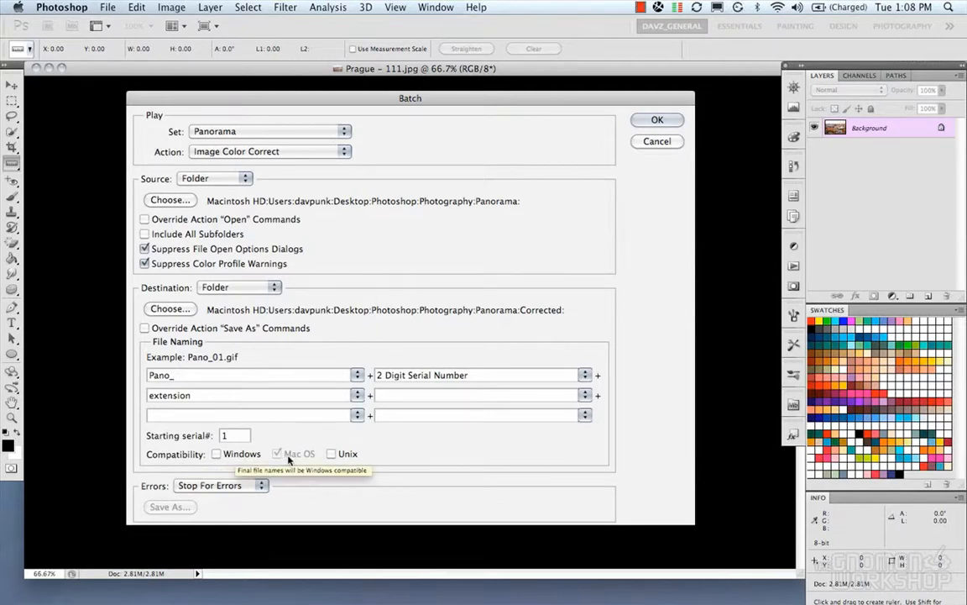
- Keep the batch error handling at Stop For Errors and run the batch
{"action": "left_click", "coordinate": [252, 486]}
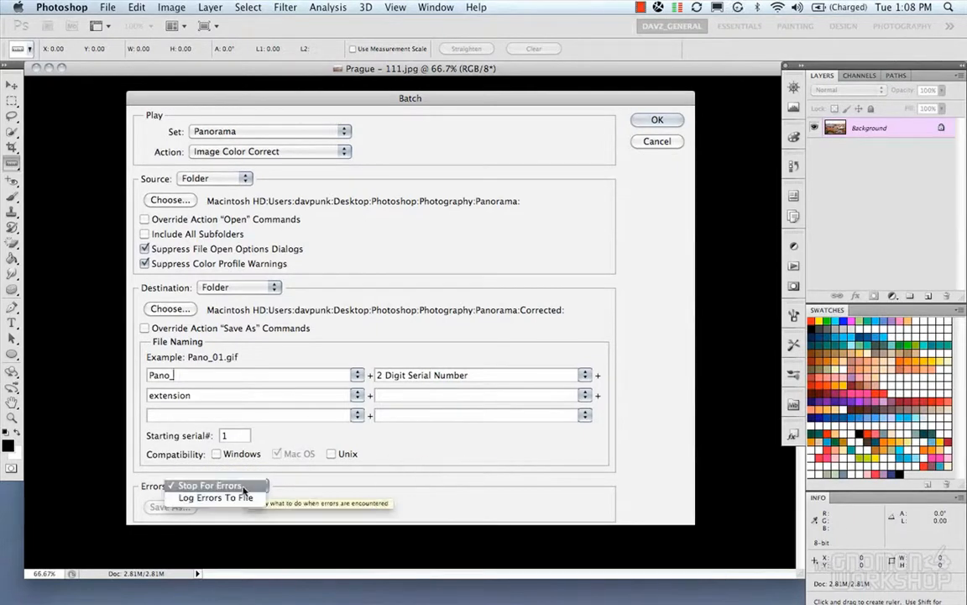
{"action": "left_click", "coordinate": [216, 485]}
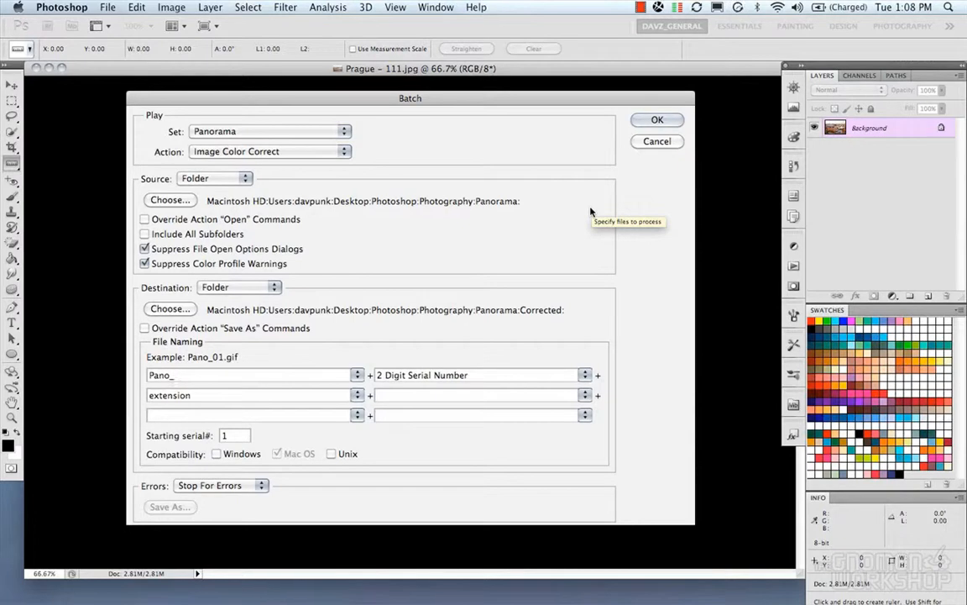
{"action": "left_click", "coordinate": [655, 119]}
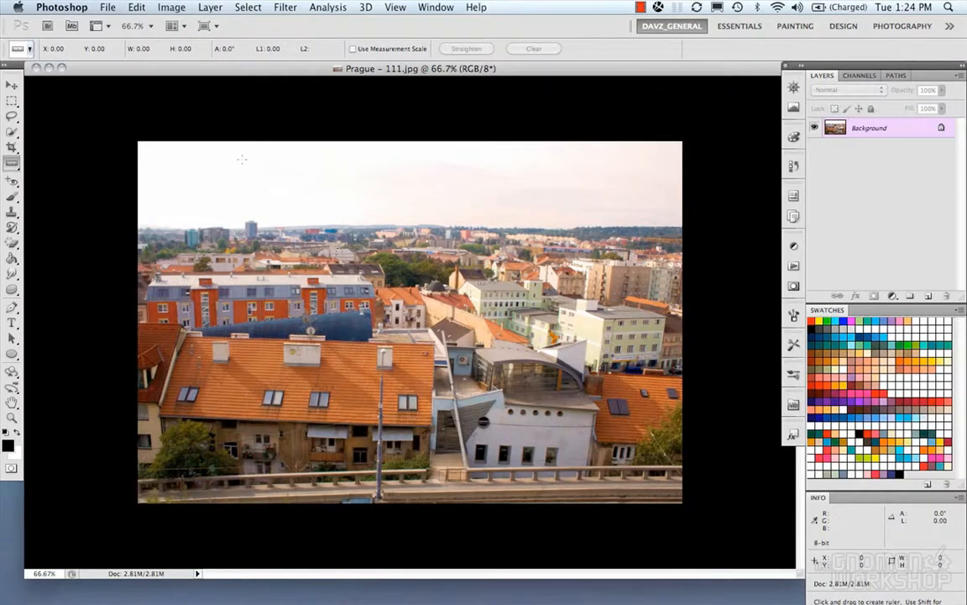
- Switch to Adobe Bridge and open the Corrected folder in Desktop > Photoshop > Photography > Panorama
{"action": "left_click", "coordinate": [47, 27]}
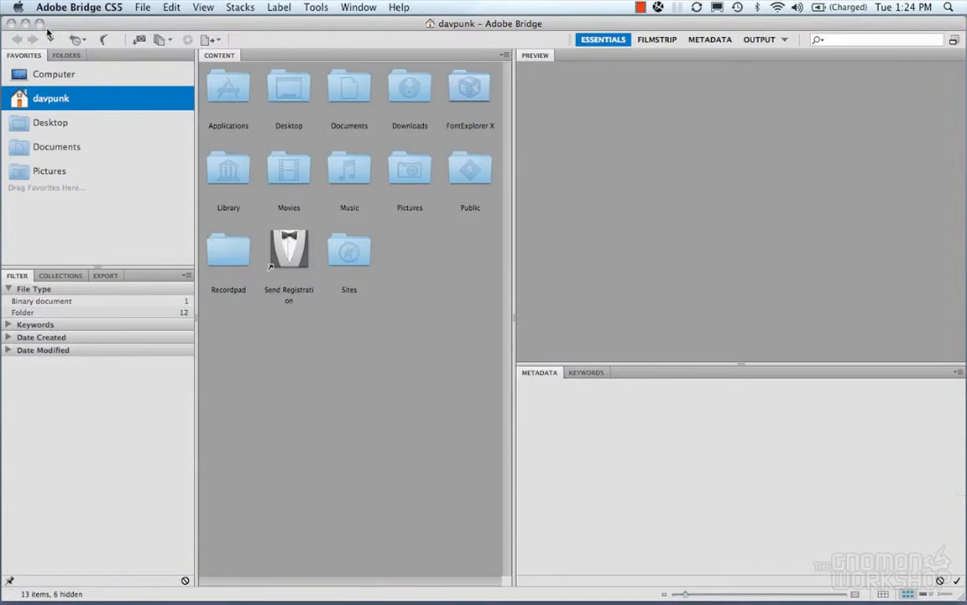
{"action": "left_click", "coordinate": [53, 120]}
{"action": "left_click", "coordinate": [214, 88]}
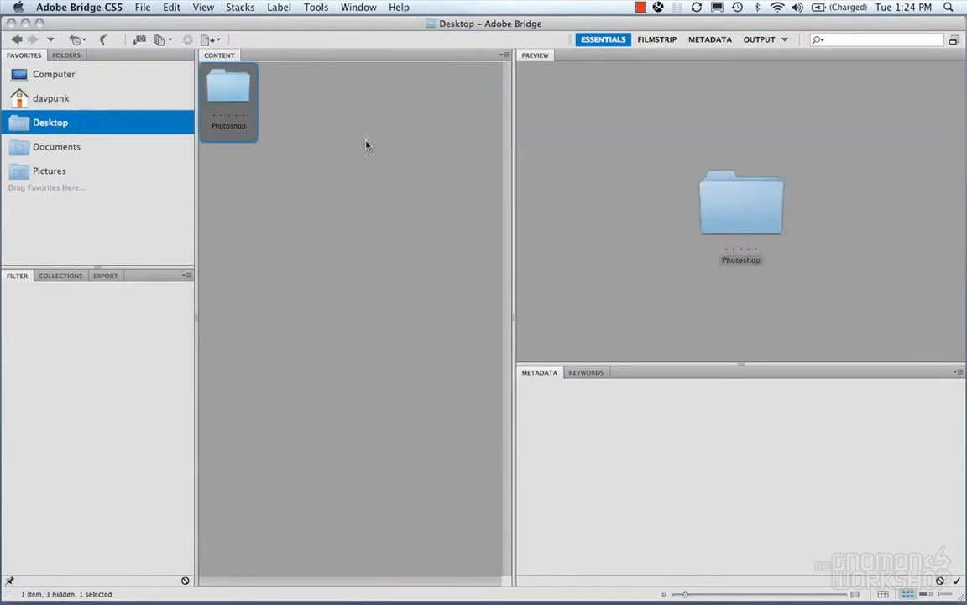
{"action": "double_click", "coordinate": [221, 99]}
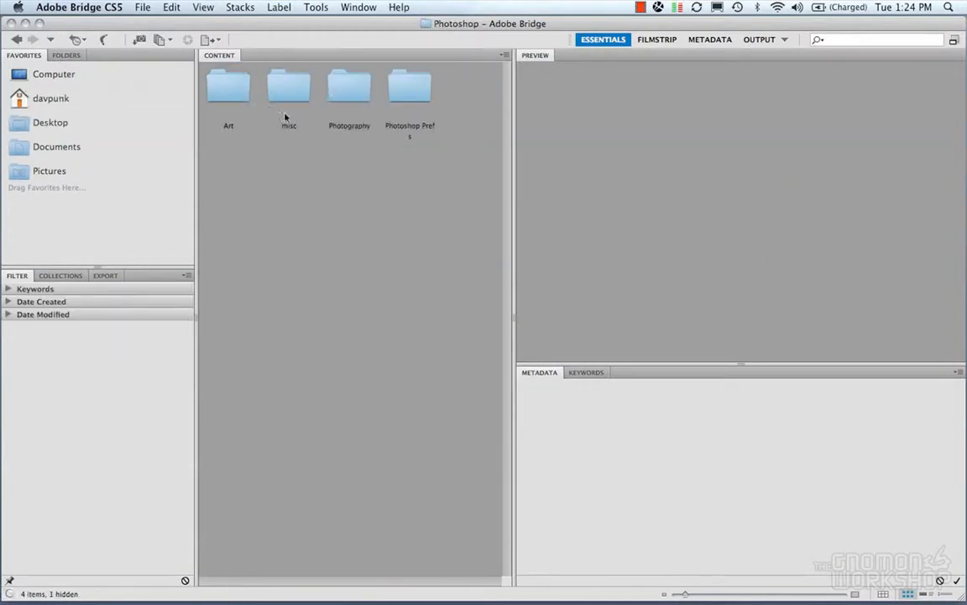
{"action": "double_click", "coordinate": [341, 94]}
{"action": "double_click", "coordinate": [356, 97]}
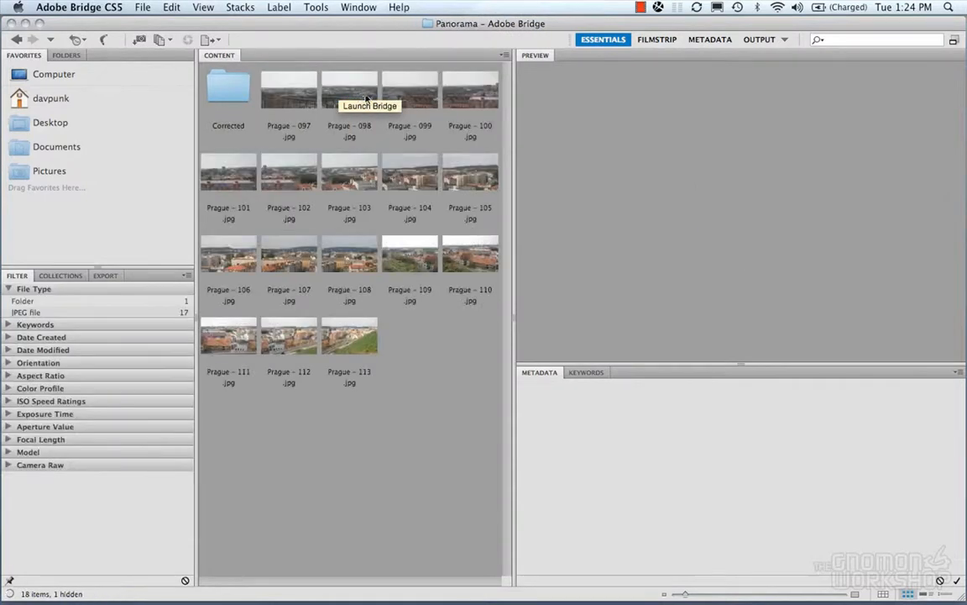
{"action": "left_click", "coordinate": [231, 87]}
{"action": "double_click", "coordinate": [230, 87]}
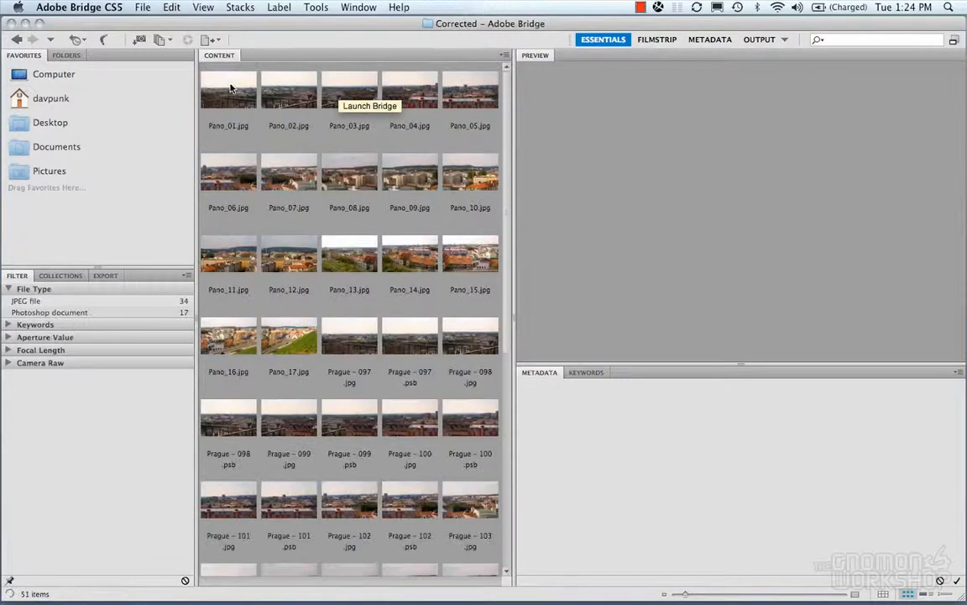
- Preview the batch-processed Pano images one after another, starting from Pano_01.jpg, to examine their color correction
{"action": "left_click", "coordinate": [241, 94]}
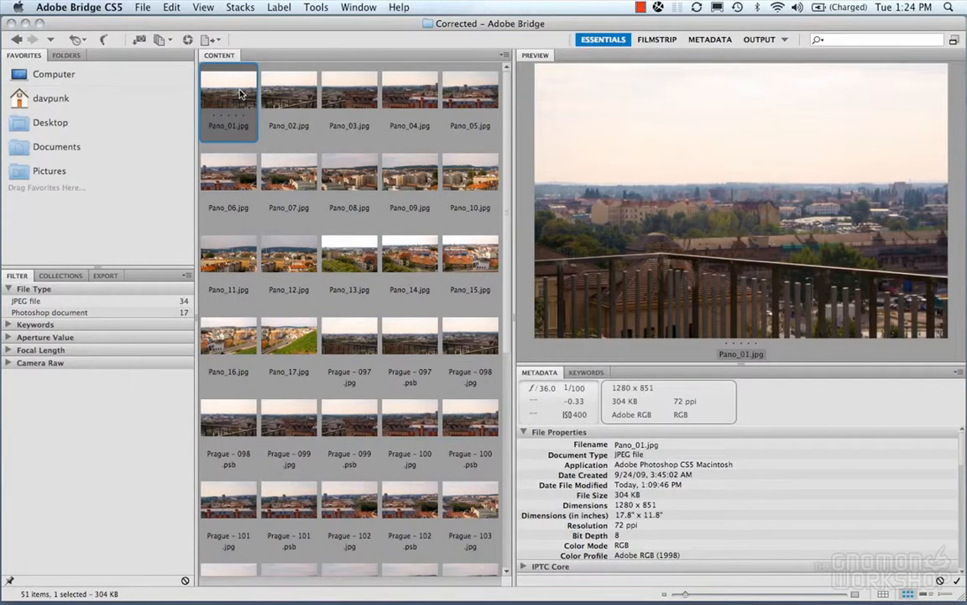
{"action": "key", "text": "Right"}
{"action": "key", "text": "Right"}
{"action": "key", "text": "Right"}
{"action": "key", "text": "Right"}
{"action": "key", "text": "Right"}
{"action": "key", "text": "Right"}
{"action": "key", "text": "Right"}
{"action": "key", "text": "Right"}
{"action": "key", "text": "Right"}
{"action": "key", "text": "Right"}
{"action": "key", "text": "Right"}
{"action": "key", "text": "Right"}
{"action": "key", "text": "Right"}
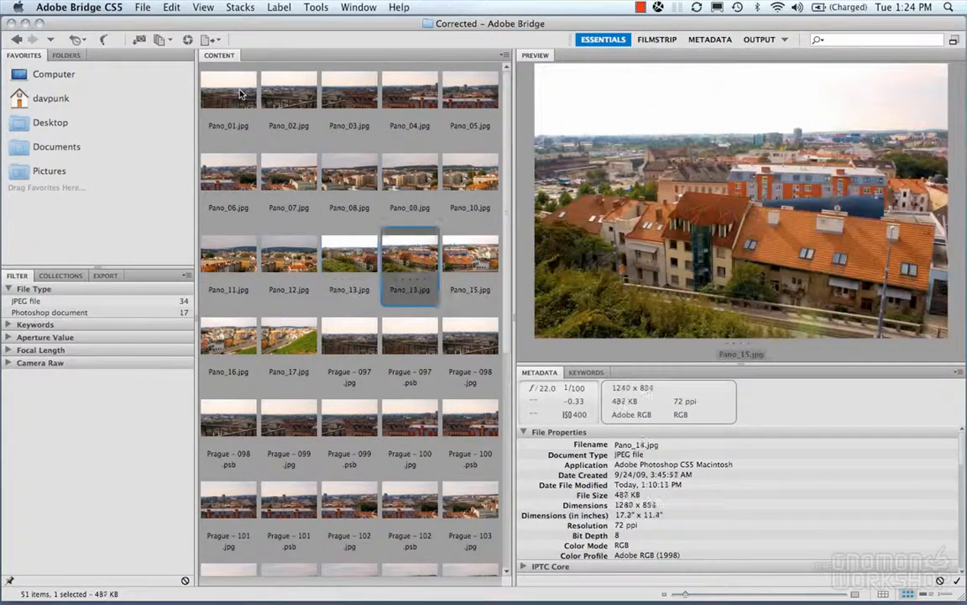
{"action": "key", "text": "Right"}
{"action": "key", "text": "Right"}
{"action": "key", "text": "Right"}
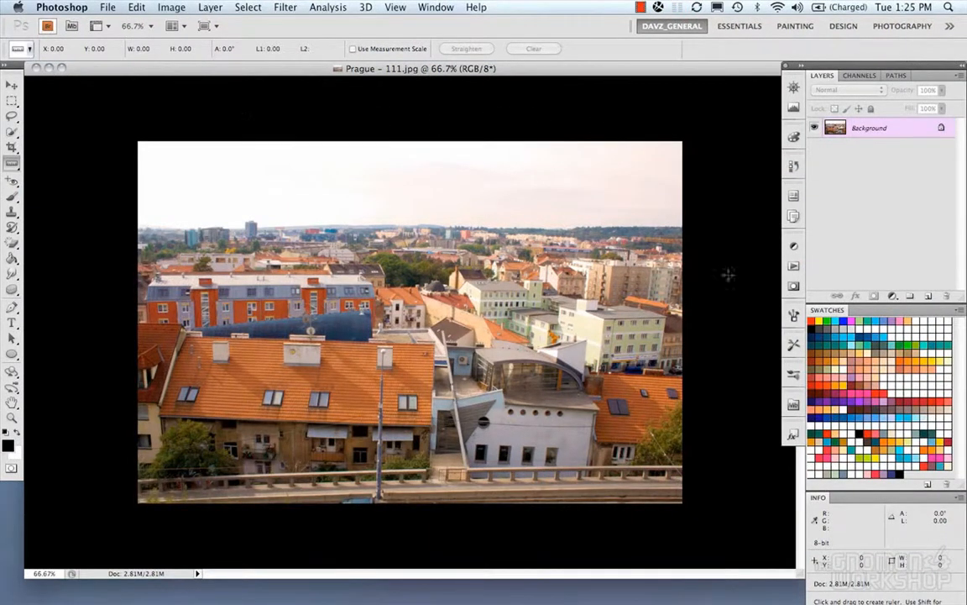
- Switch back to Photoshop, review the recorded commands of the Image Color Correct action, and collapse the Panorama set
{"action": "left_click", "coordinate": [795, 266]}
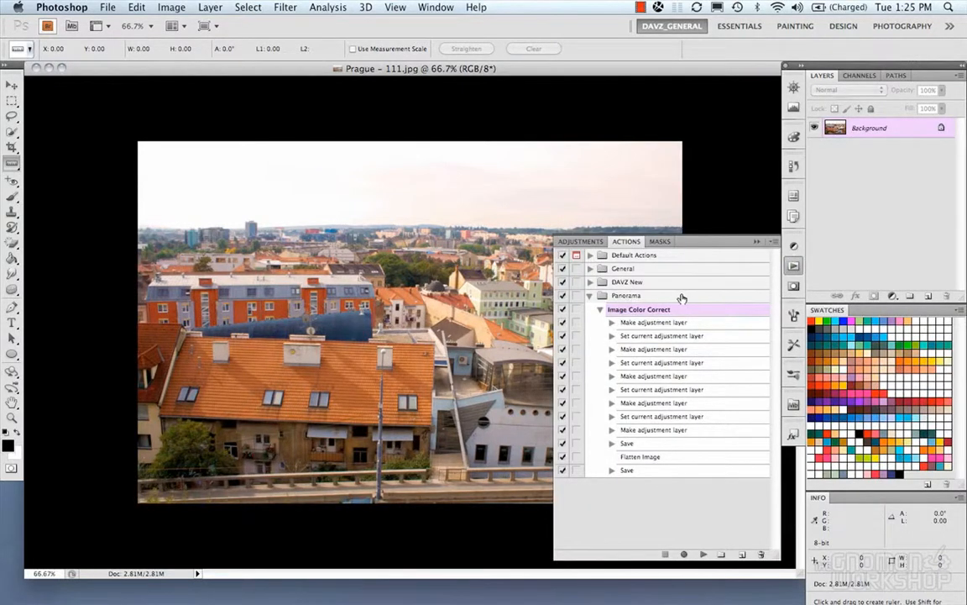
{"action": "left_click", "coordinate": [600, 309]}
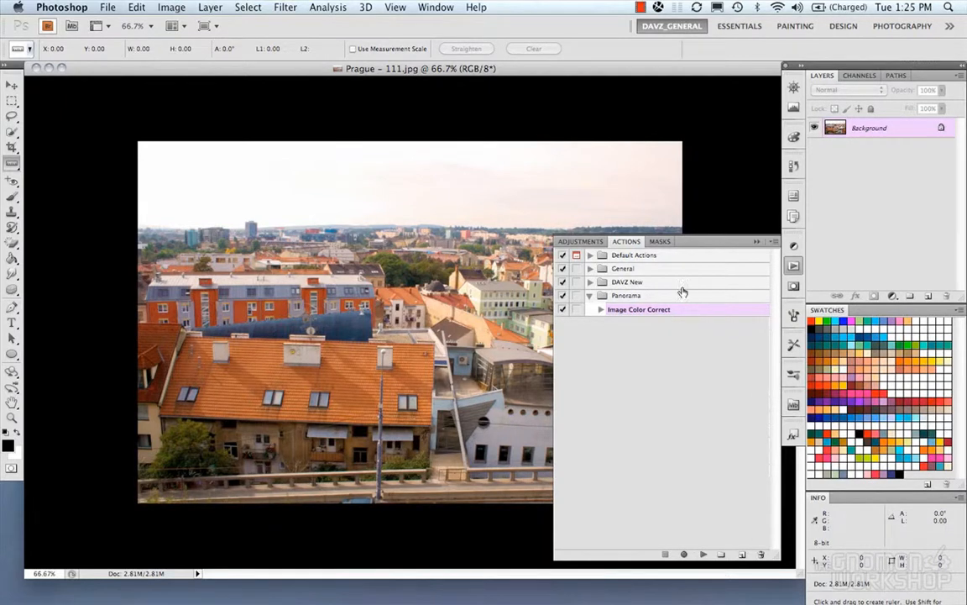
{"action": "left_click", "coordinate": [600, 309]}
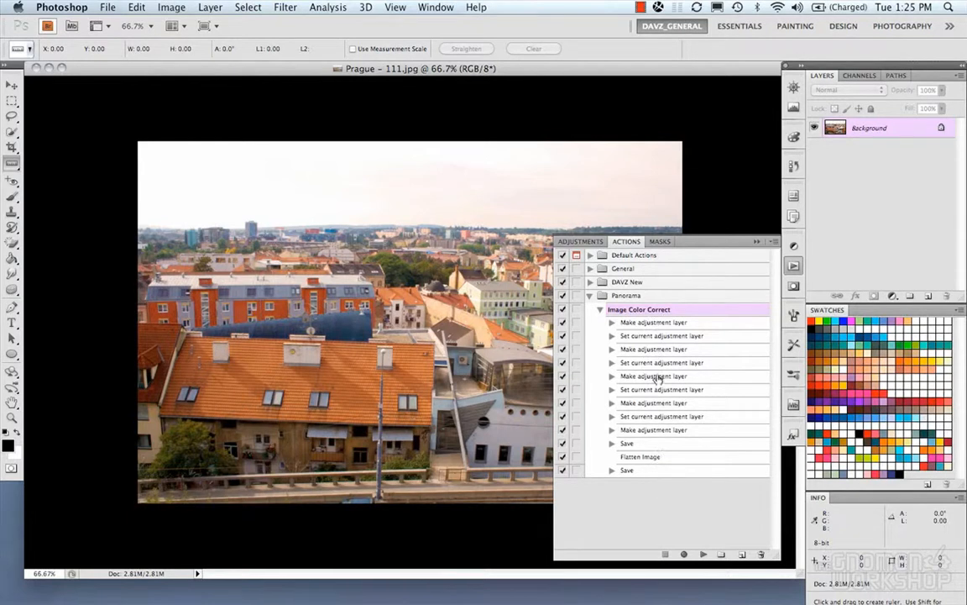
{"action": "left_click", "coordinate": [599, 309]}
{"action": "left_click", "coordinate": [590, 296]}
- Select the Panorama action set, look up its Save Actions command without running it, and hide the Actions list
{"action": "left_click", "coordinate": [681, 298]}
{"action": "left_click", "coordinate": [773, 241]}
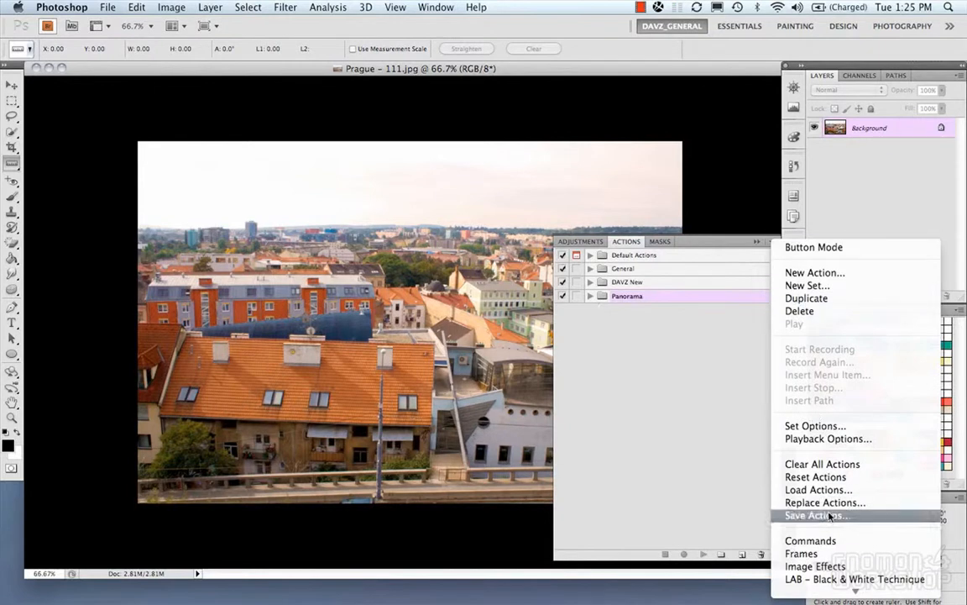
{"action": "left_click", "coordinate": [703, 348]}
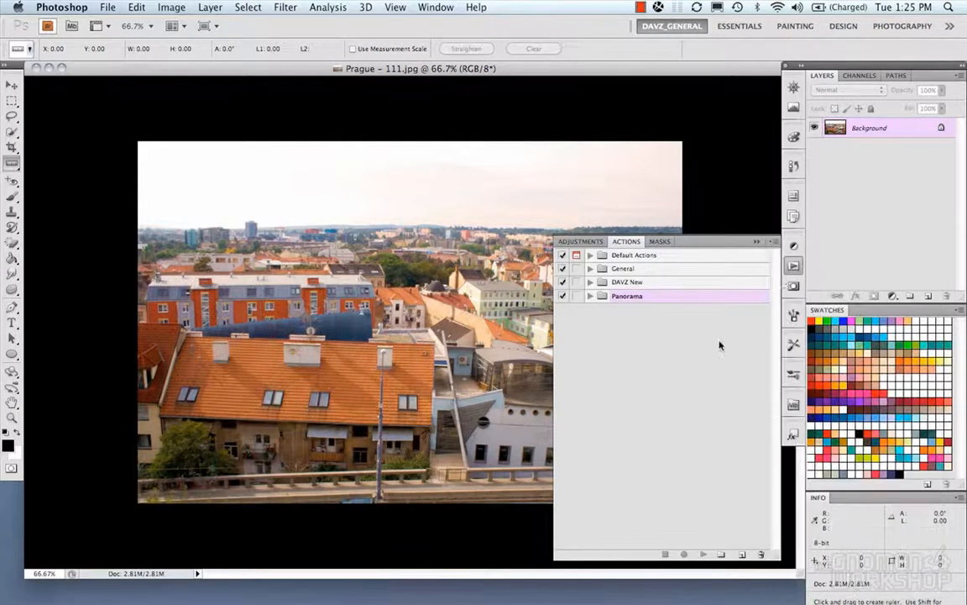
{"action": "left_click", "coordinate": [792, 269]}
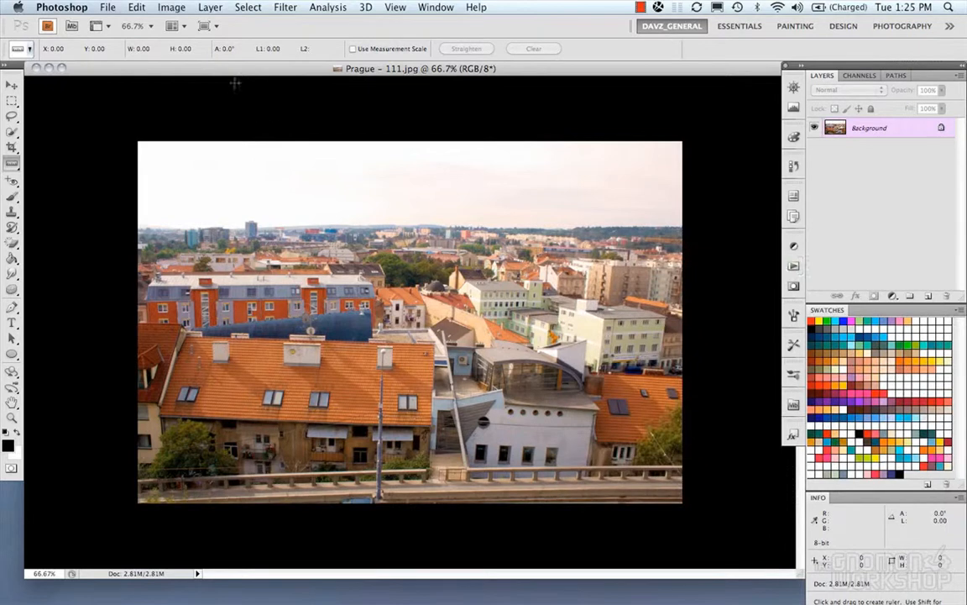
- Reopen the Batch automation settings for review and close them without running a batch
{"action": "left_click", "coordinate": [112, 7]}
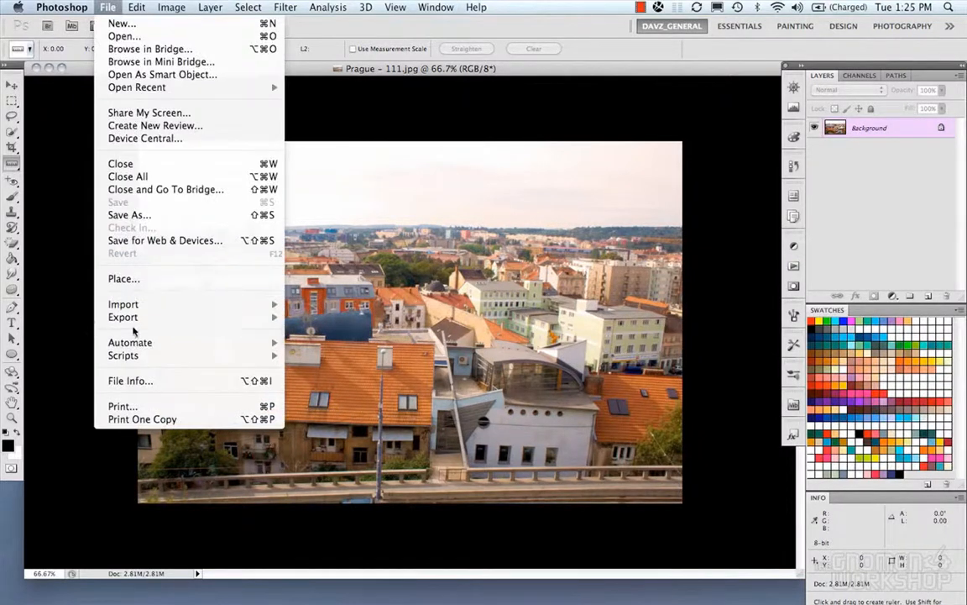
{"action": "mouse_move", "coordinate": [126, 342]}
{"action": "left_click", "coordinate": [307, 343]}
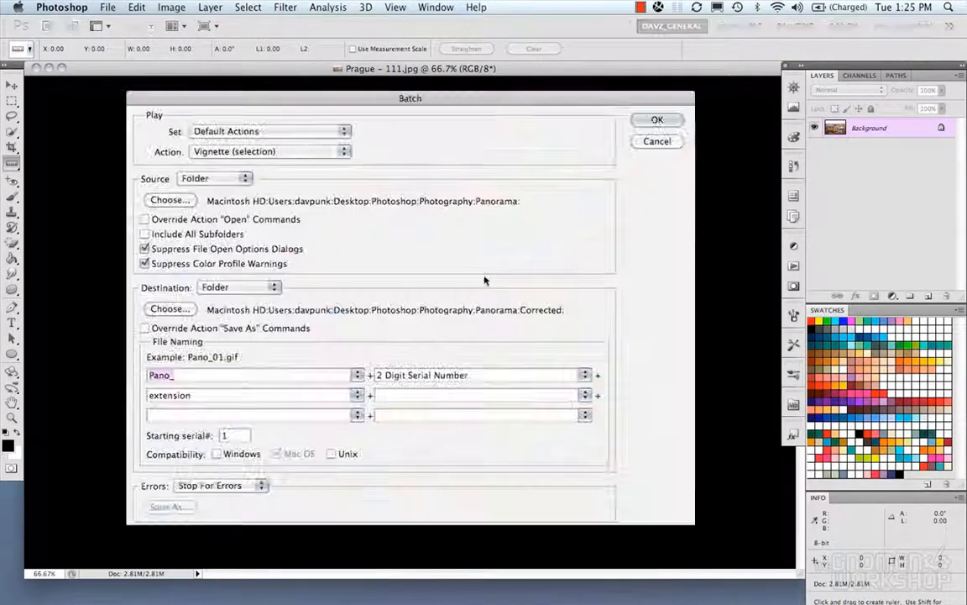
{"action": "left_click", "coordinate": [657, 142]}
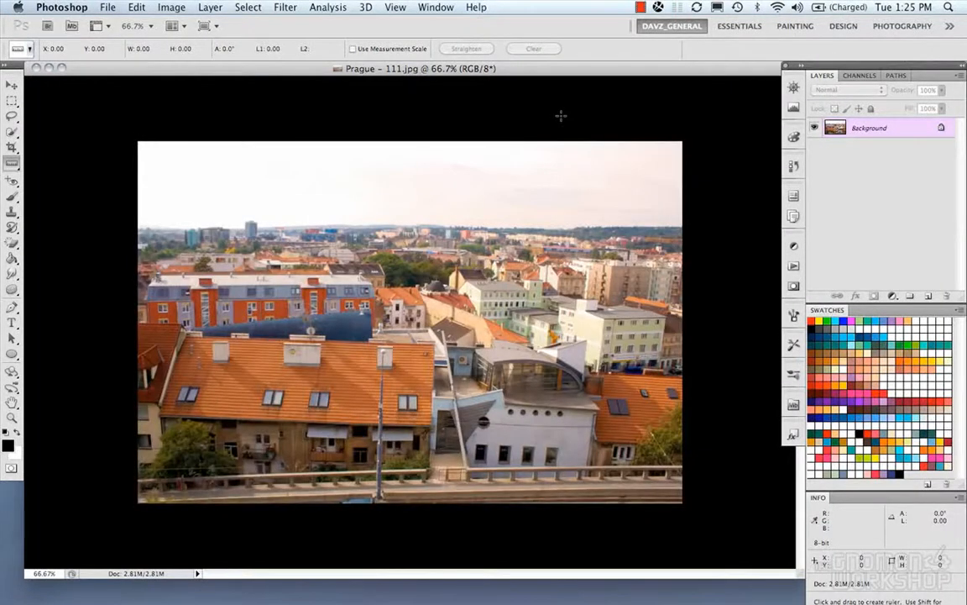